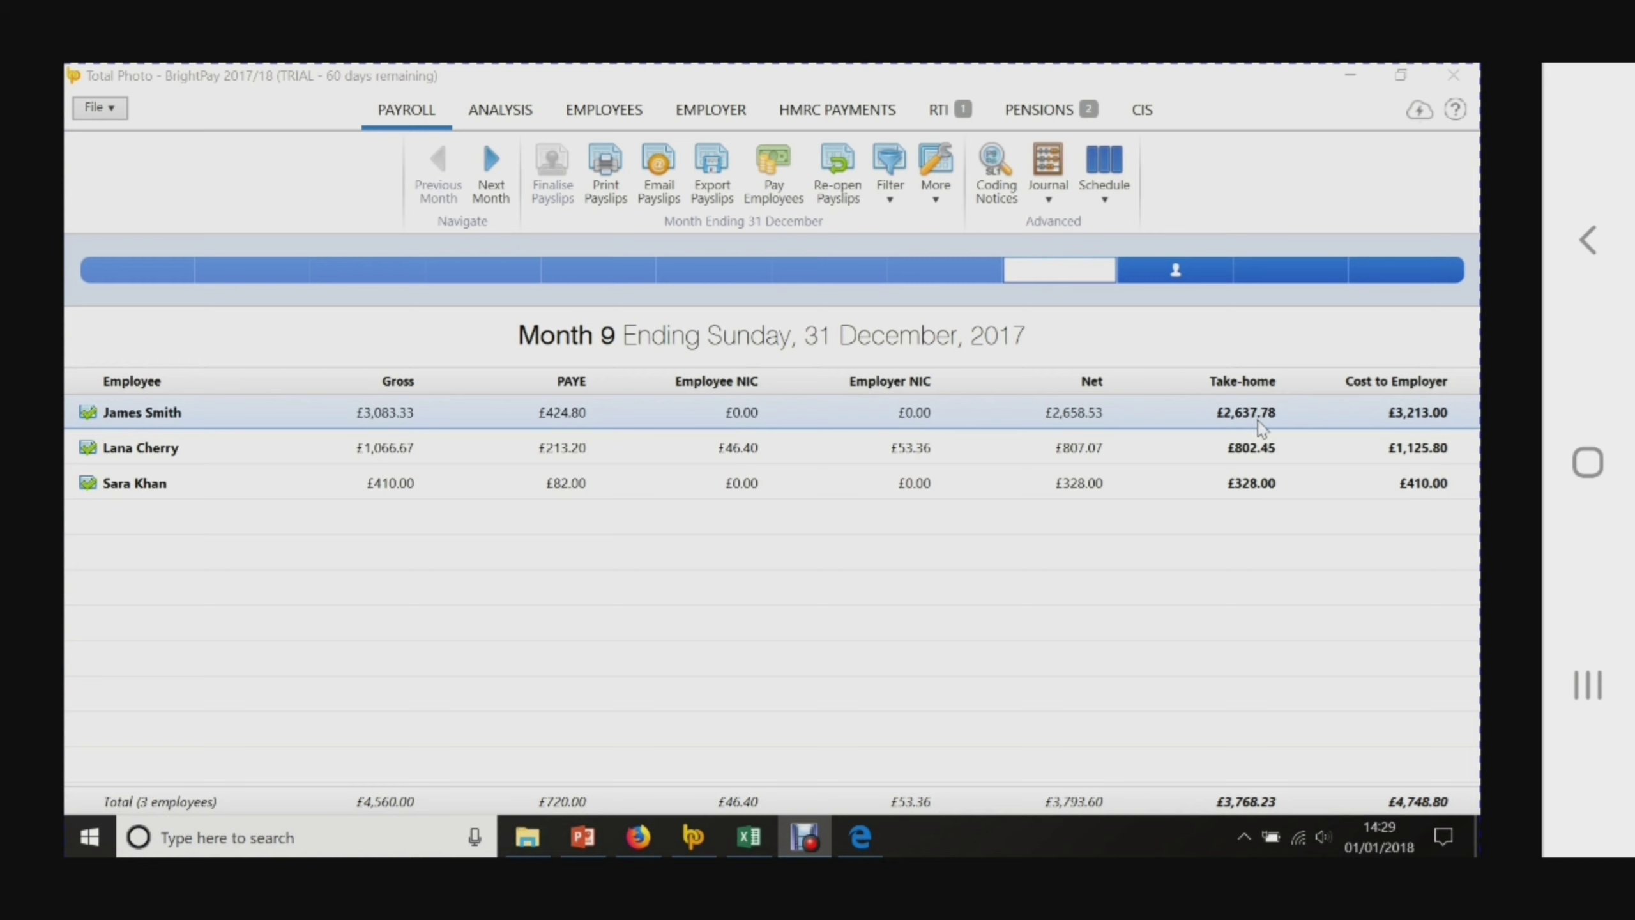
Select the second and third employees' rows in the Month 9 payroll.
left_click(1272, 451)
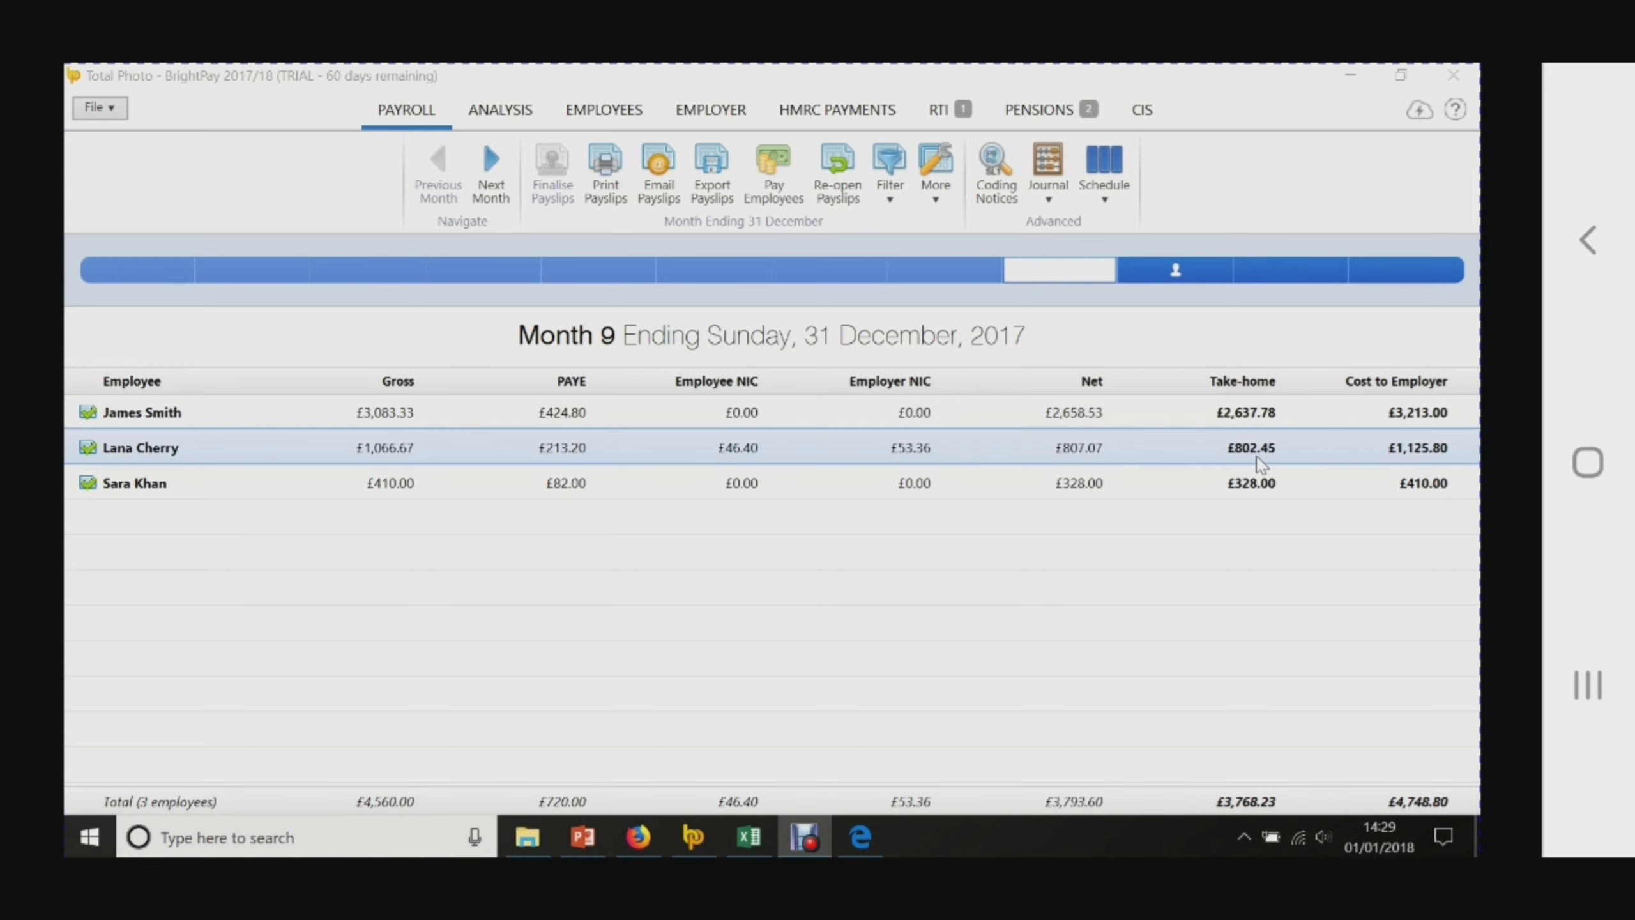
left_click(1266, 490)
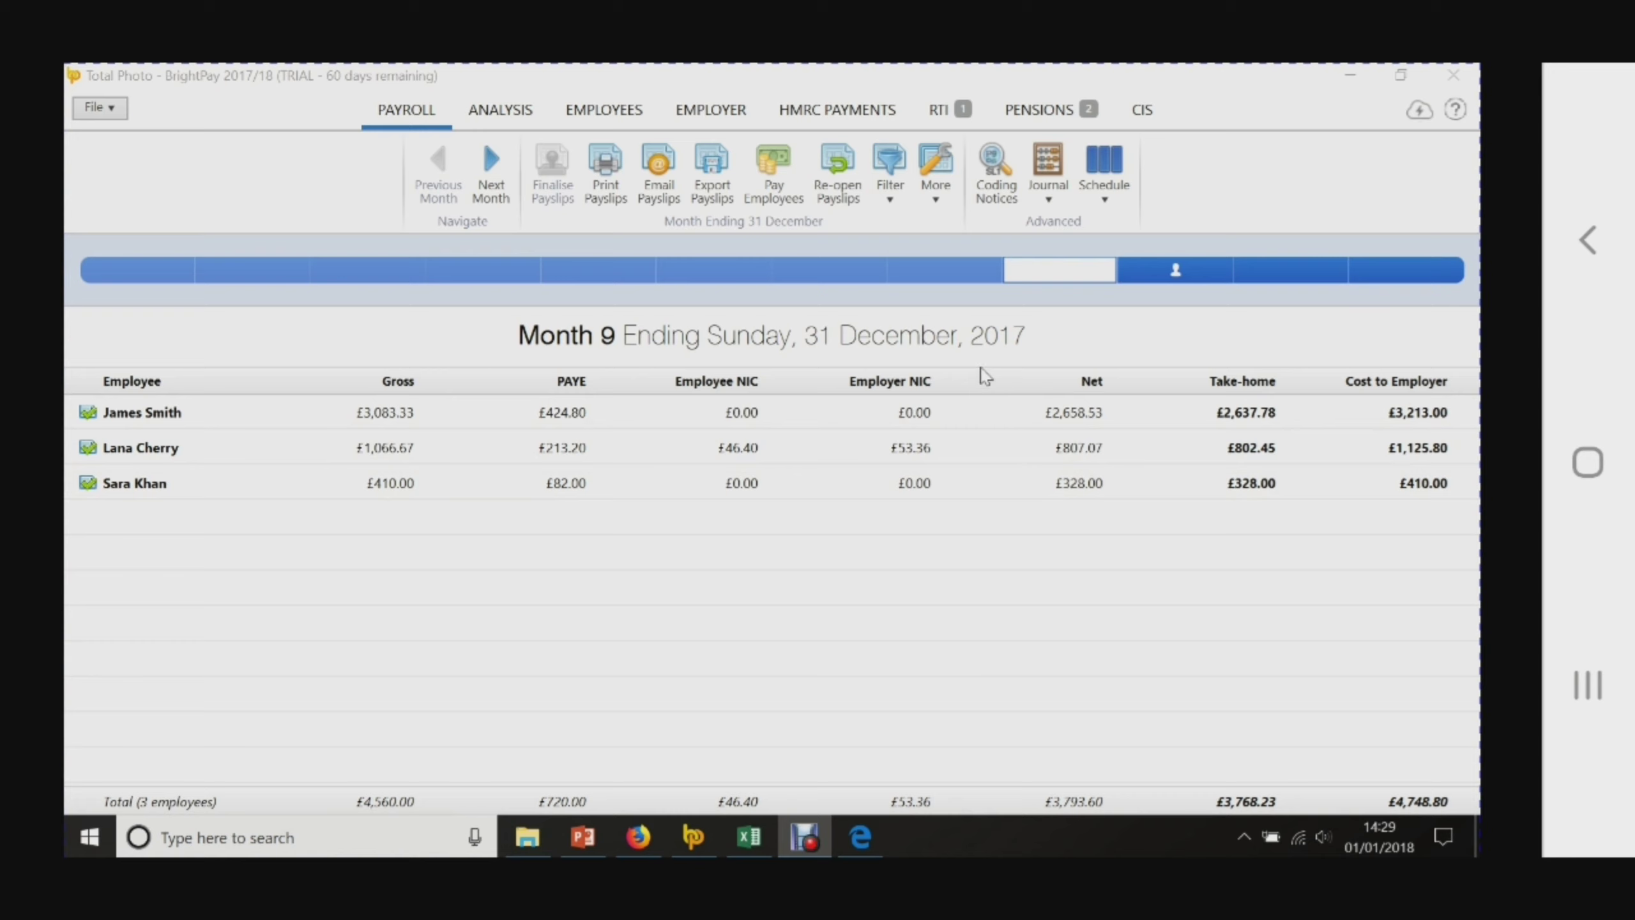
Accept a monthly HMRC payment schedule to reach the 5 January 2018 payment summary.
left_click(870, 111)
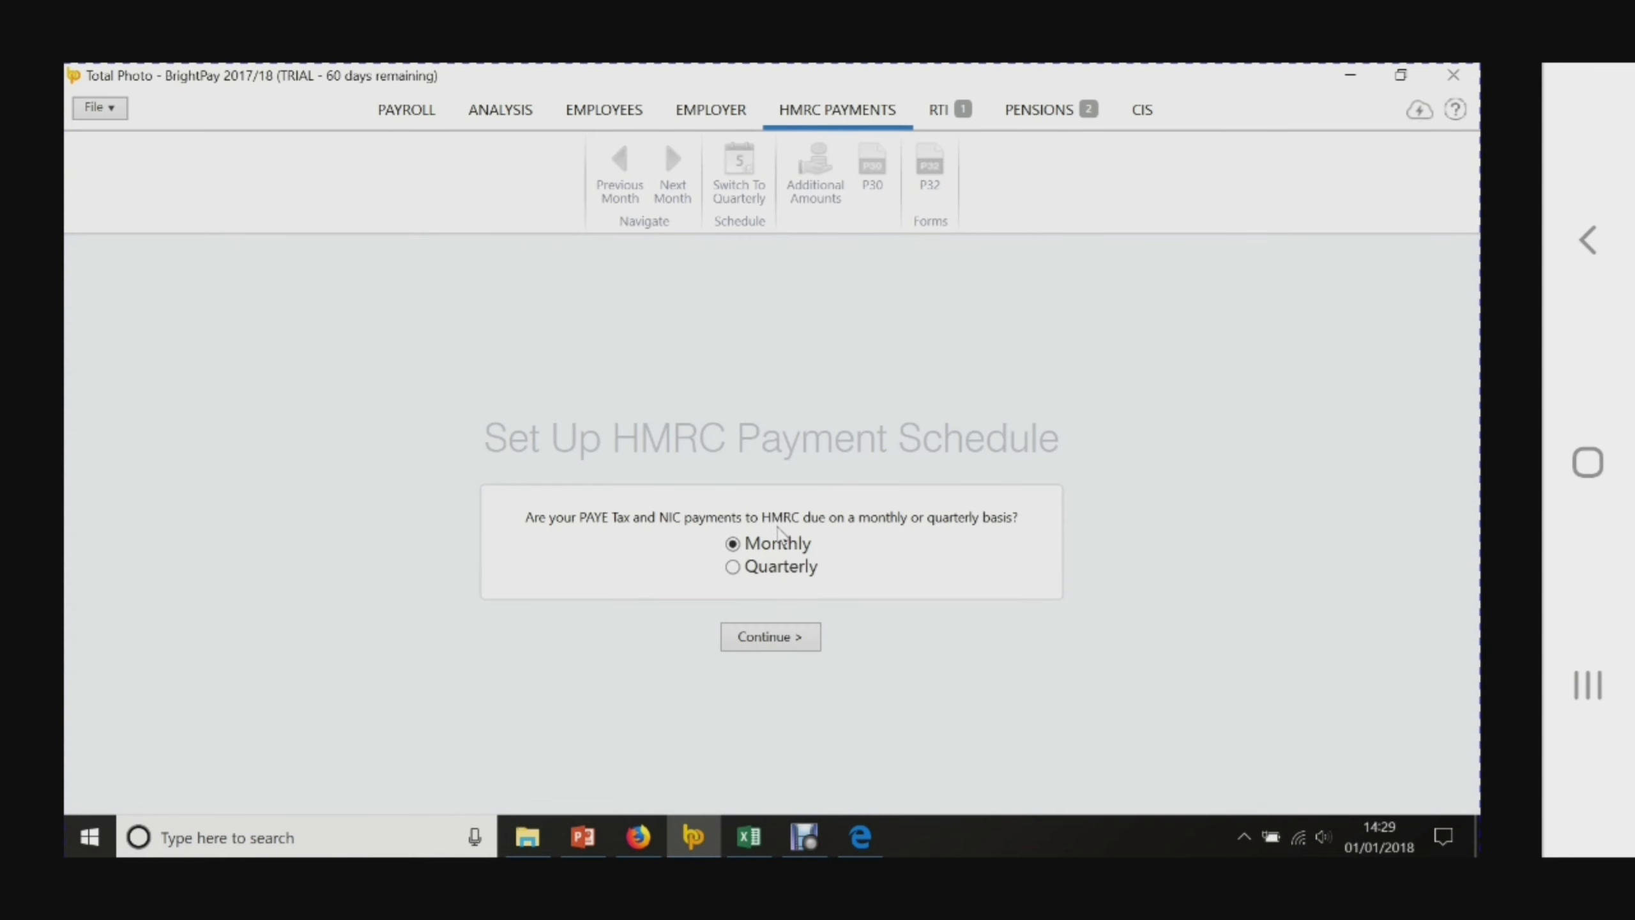
left_click(784, 637)
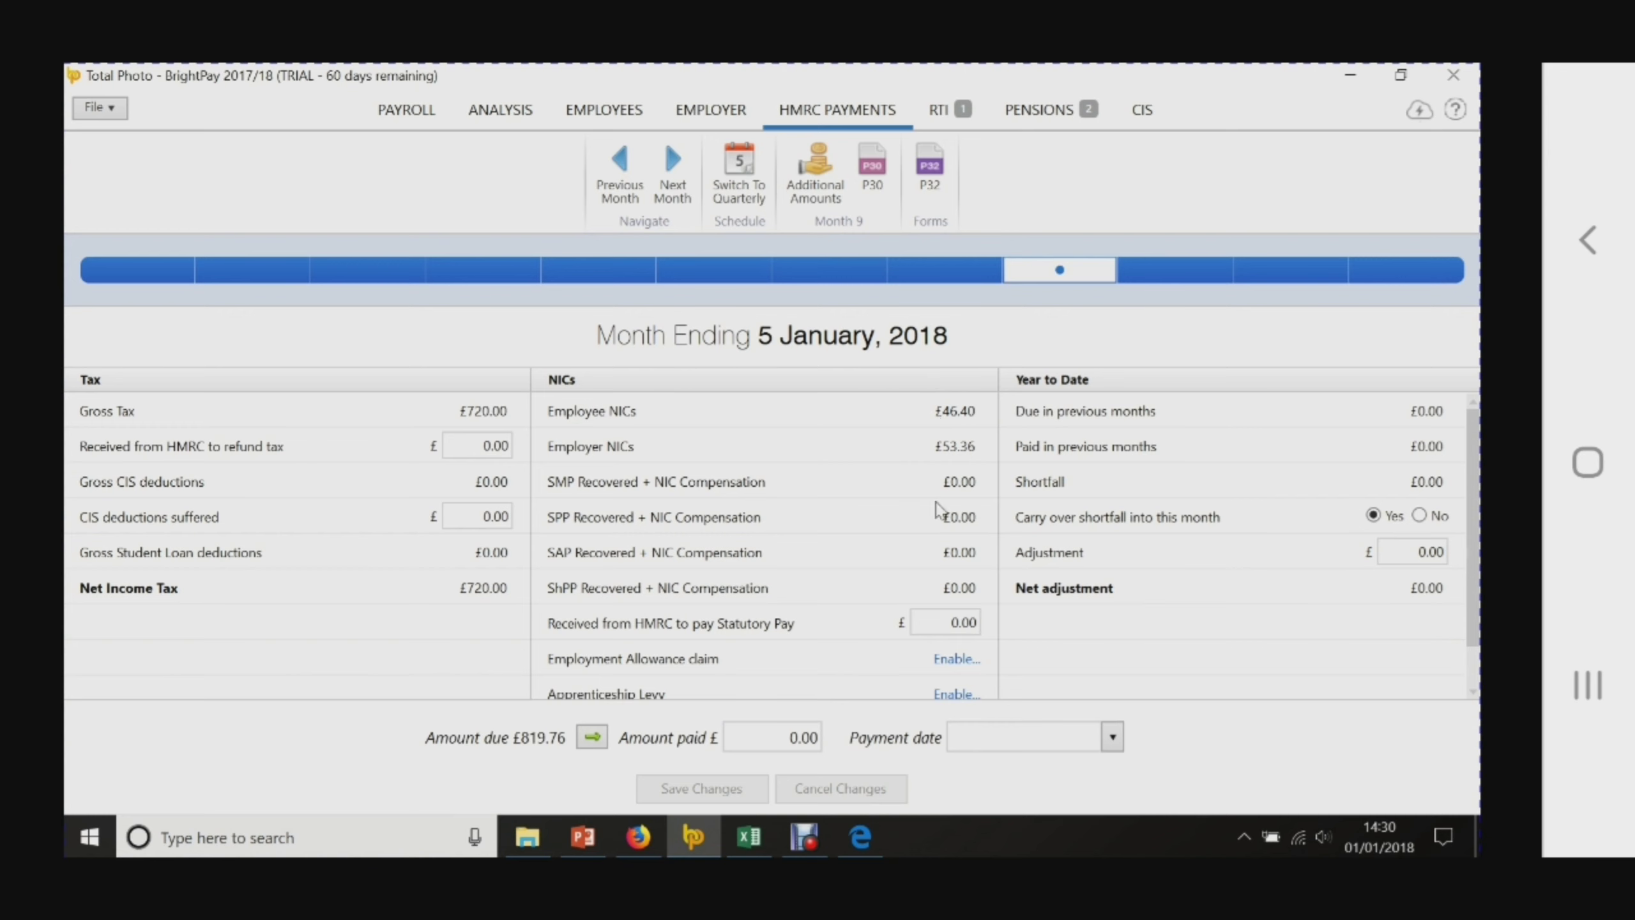
scroll(956, 609, "down", 1)
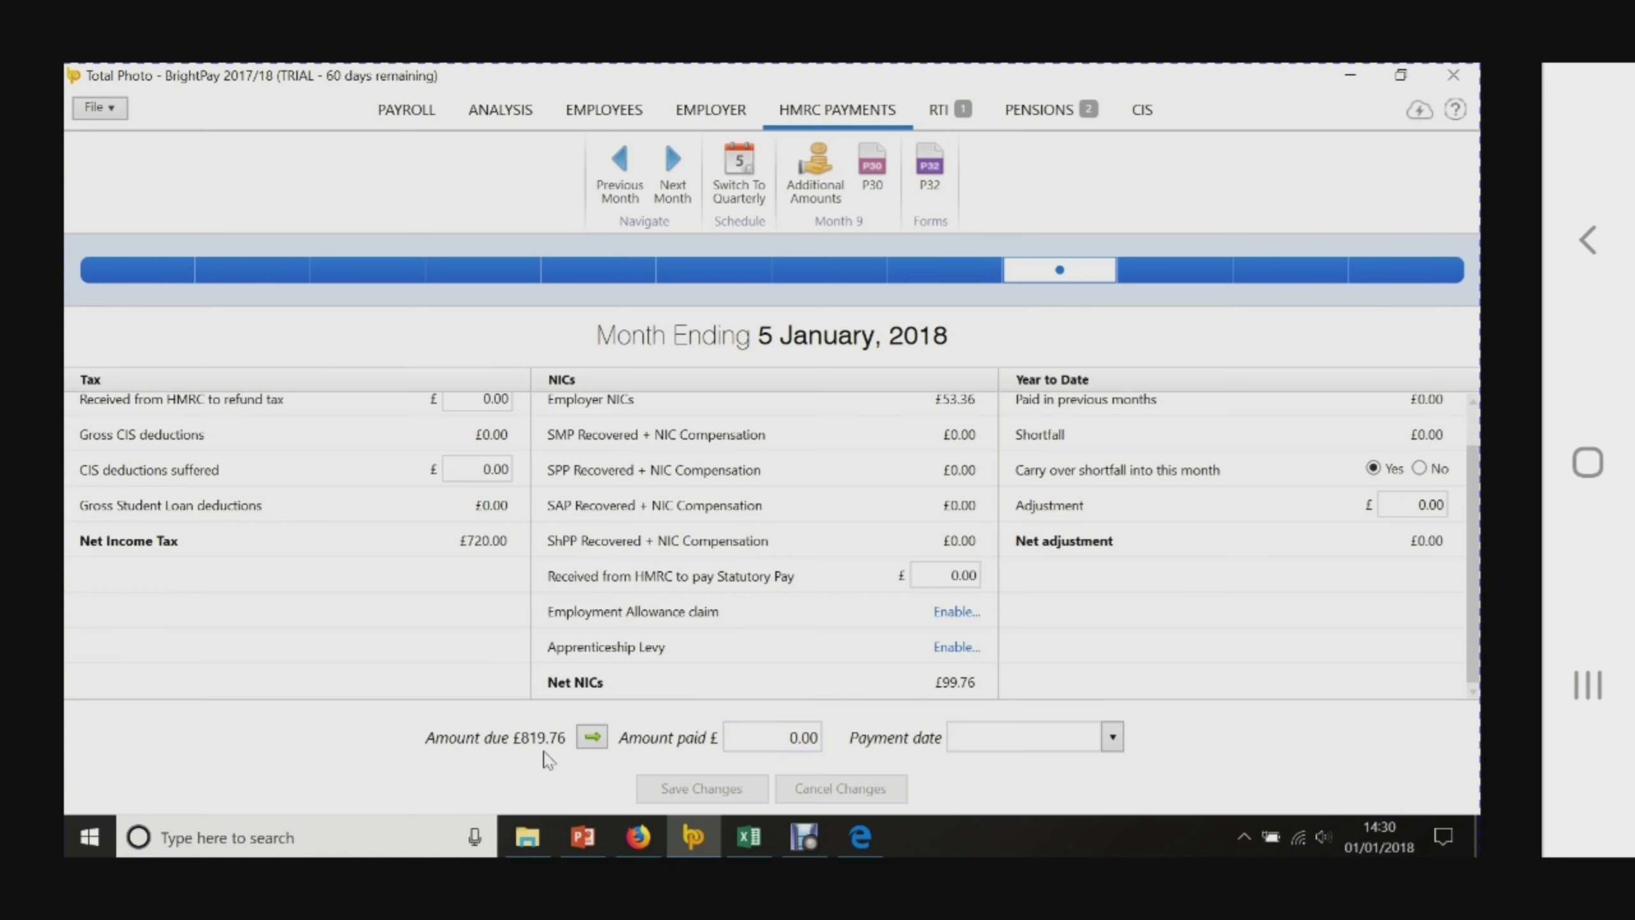
Record £819.76 paid to HMRC on 19 January 2018 and save the payment.
left_click(772, 738)
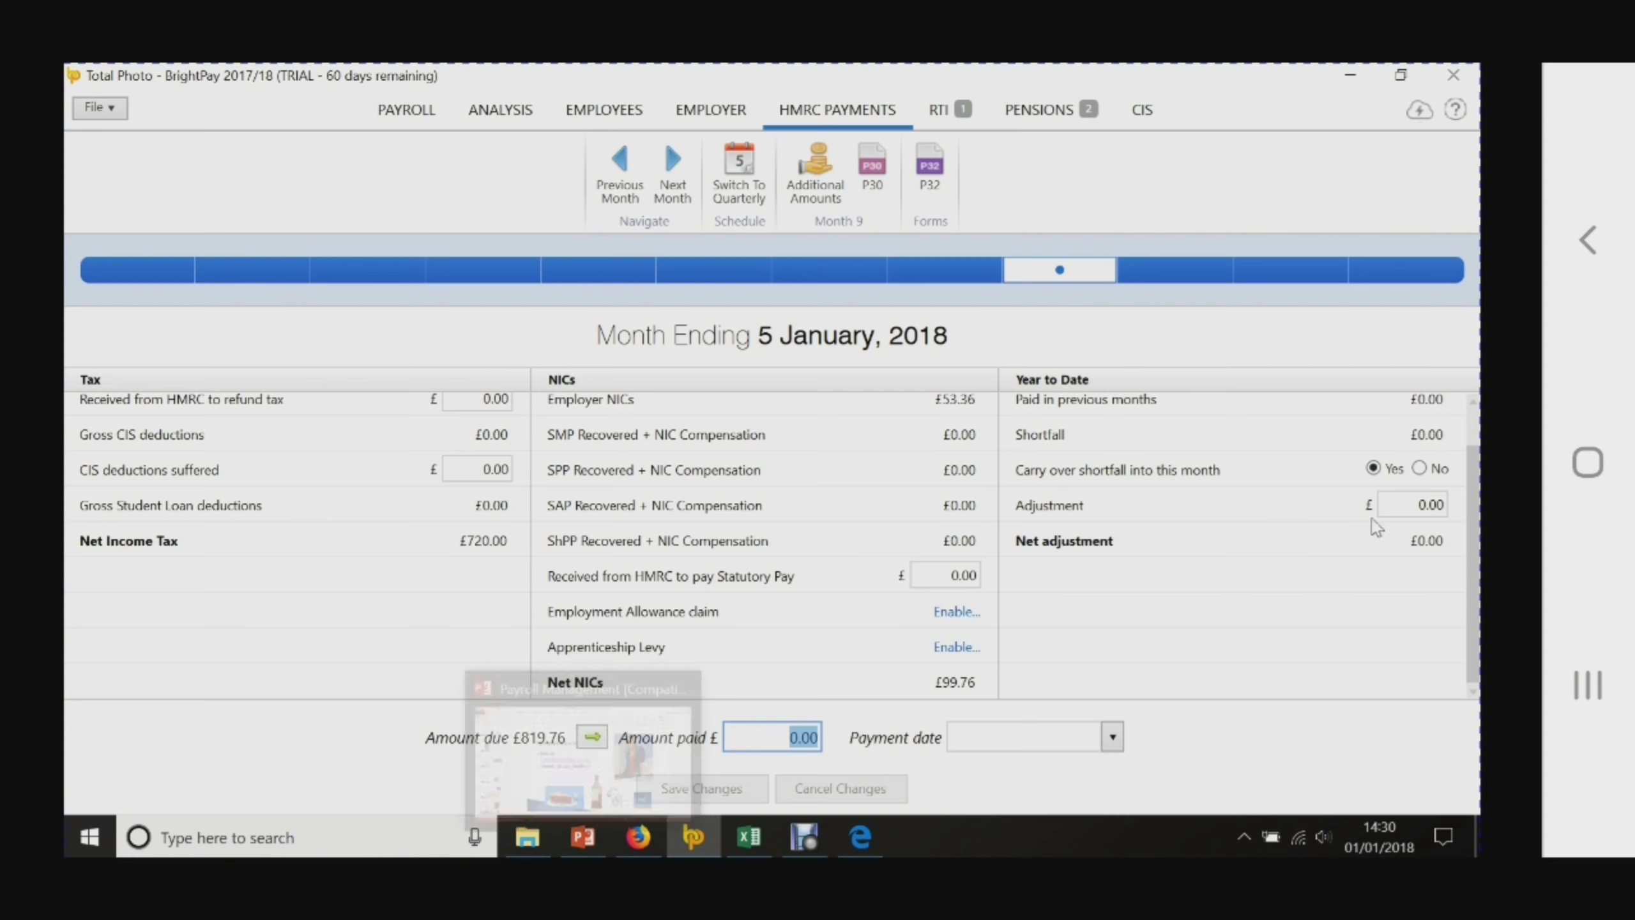
type("819")
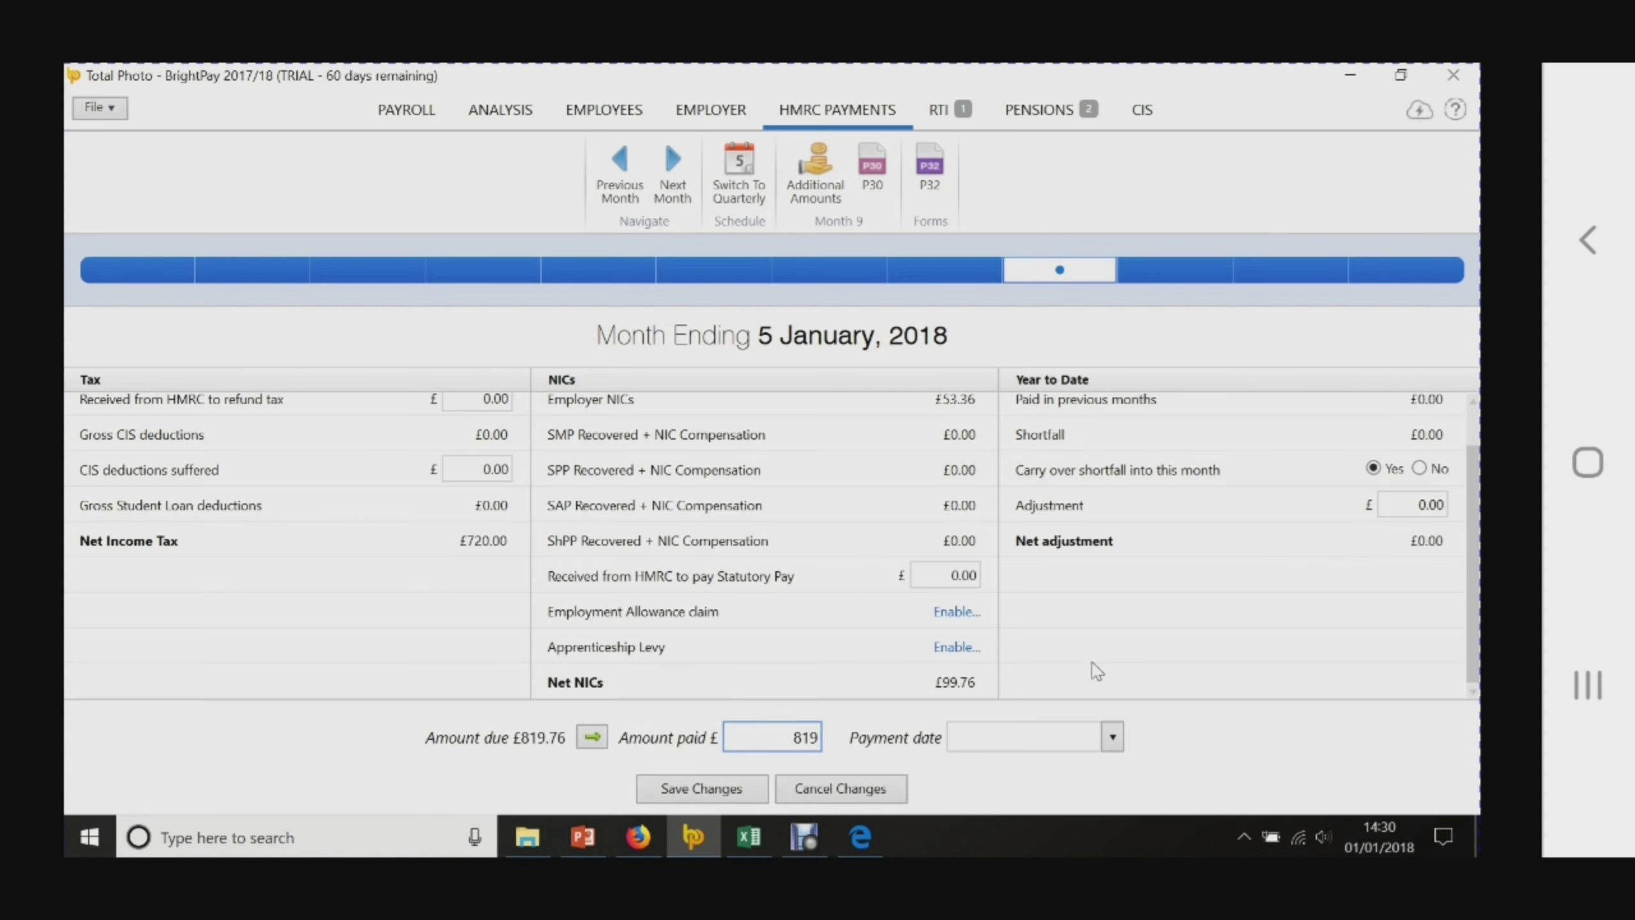
type(".76")
left_click(1113, 737)
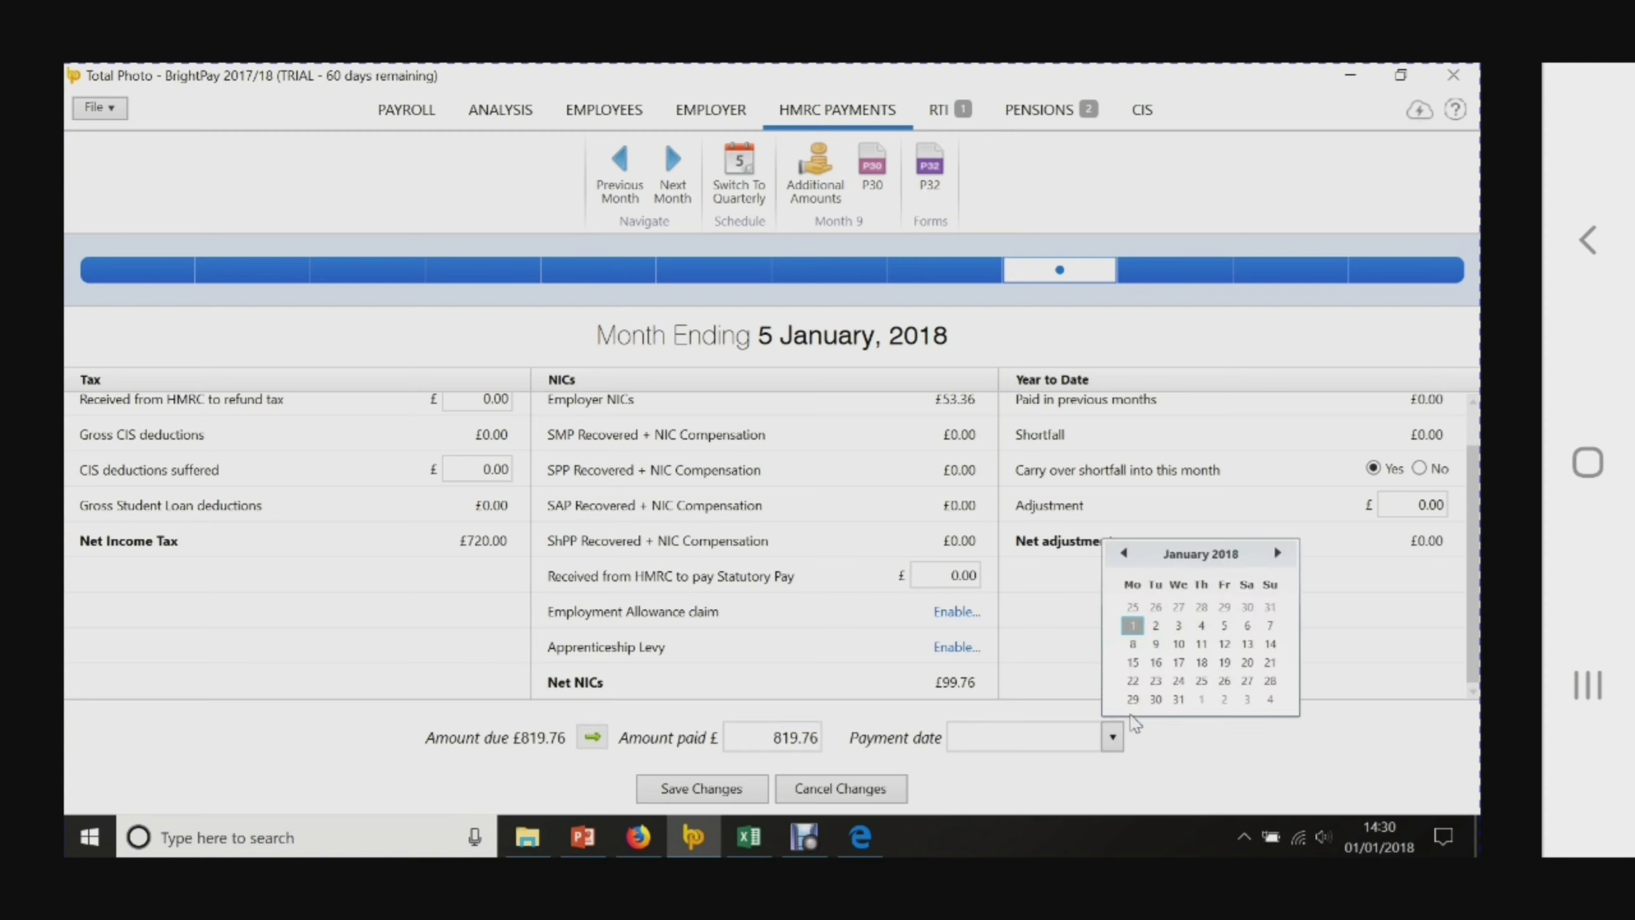
left_click(1223, 662)
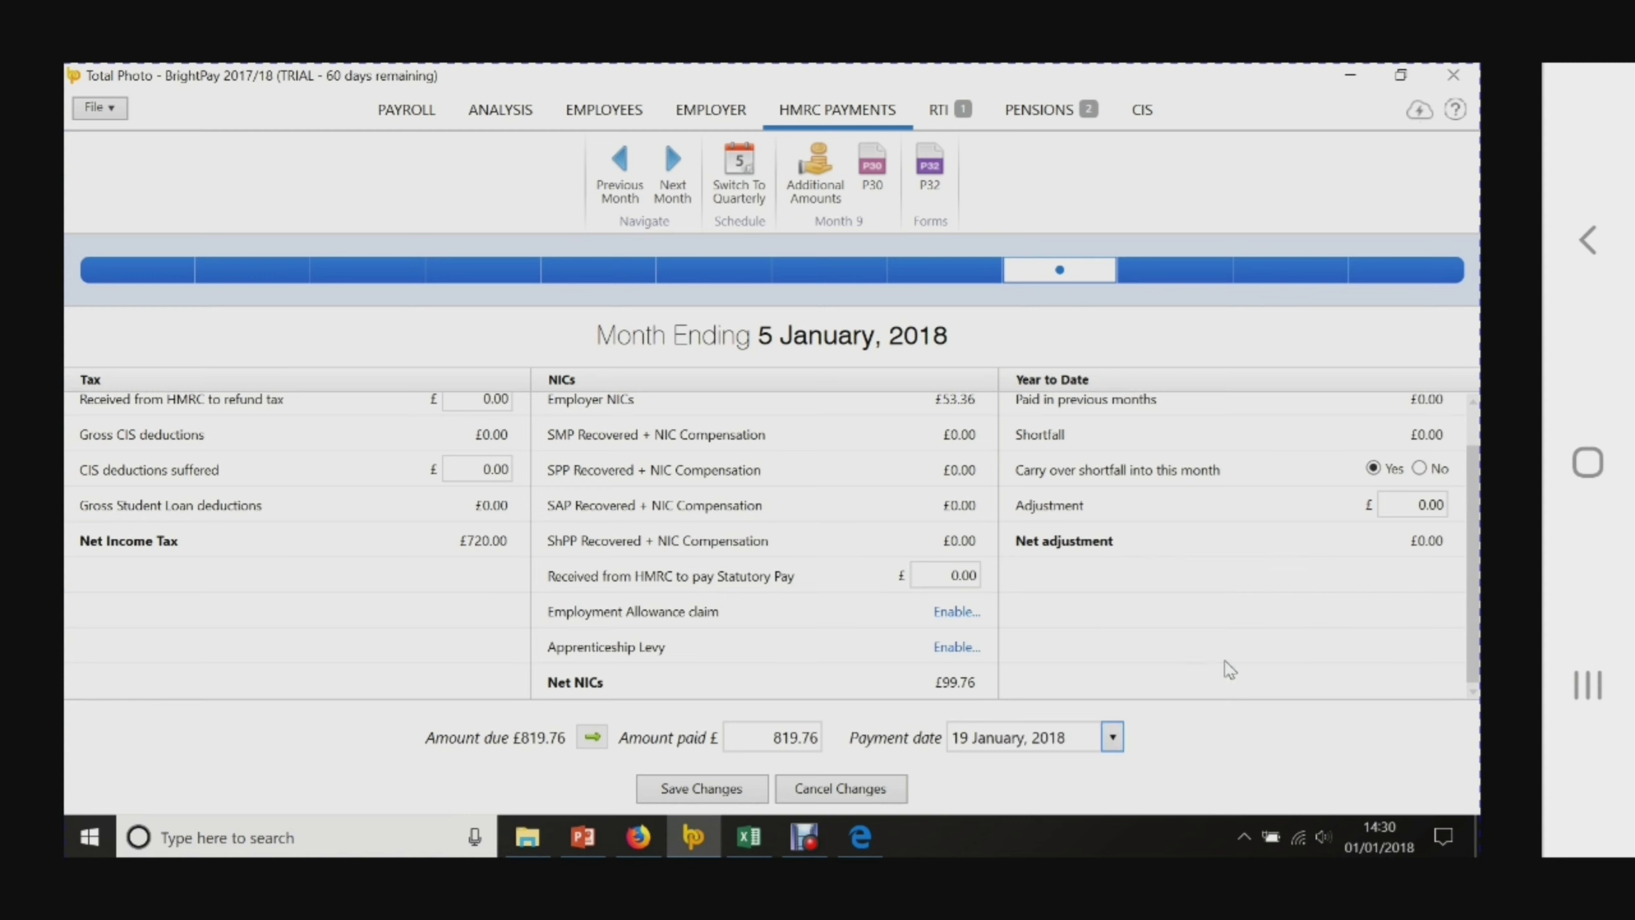
left_click(1112, 737)
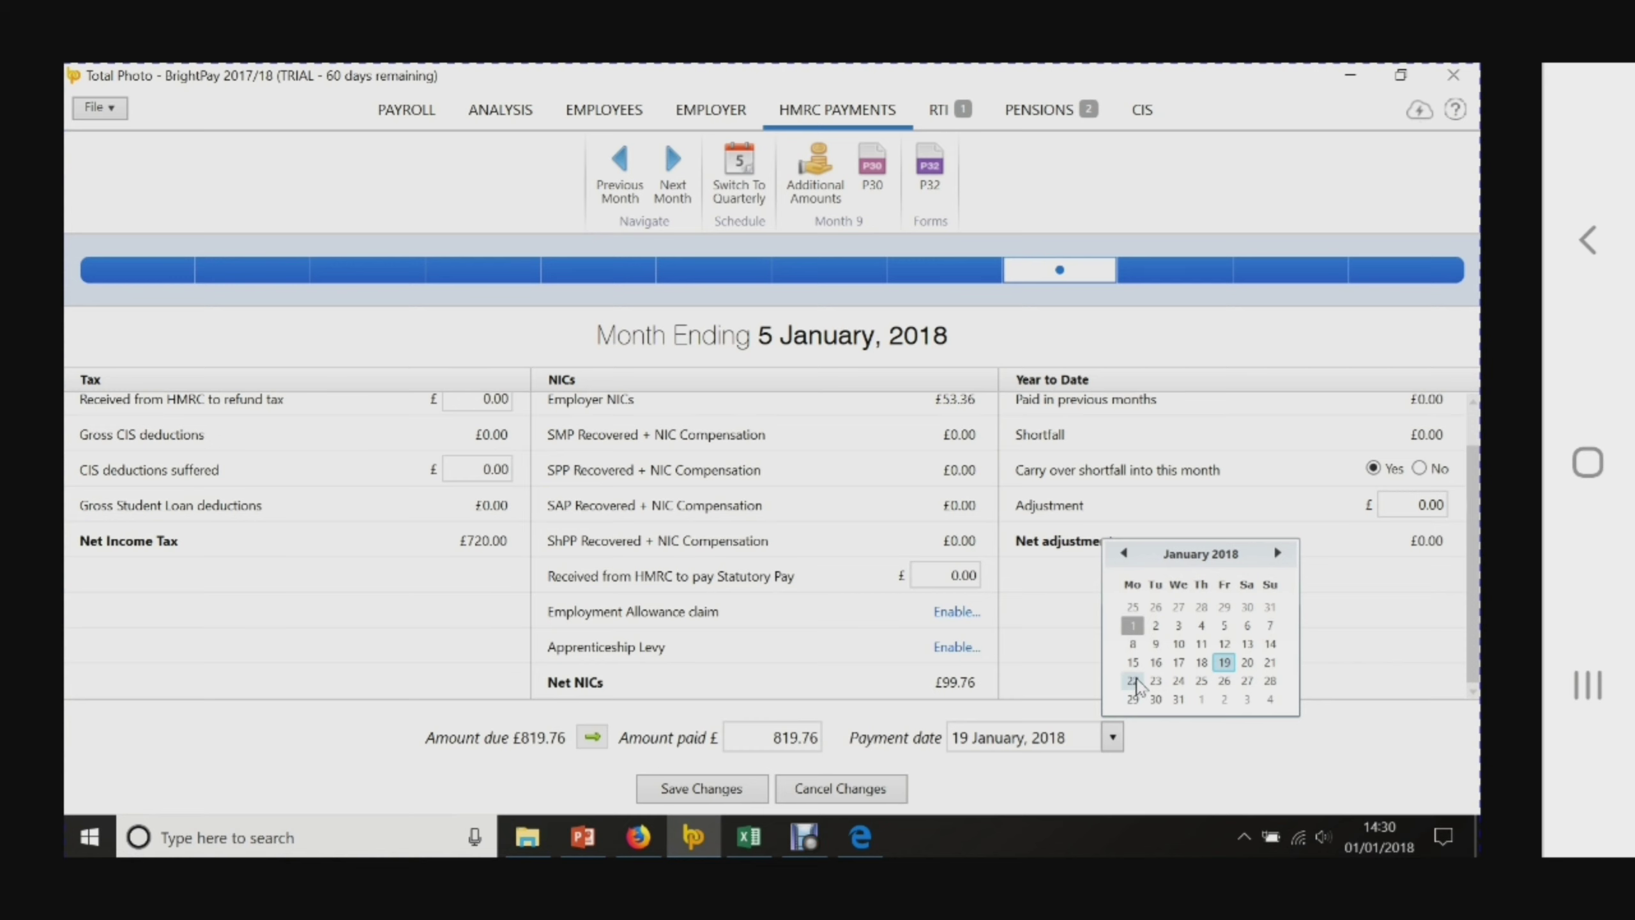
left_click(1035, 767)
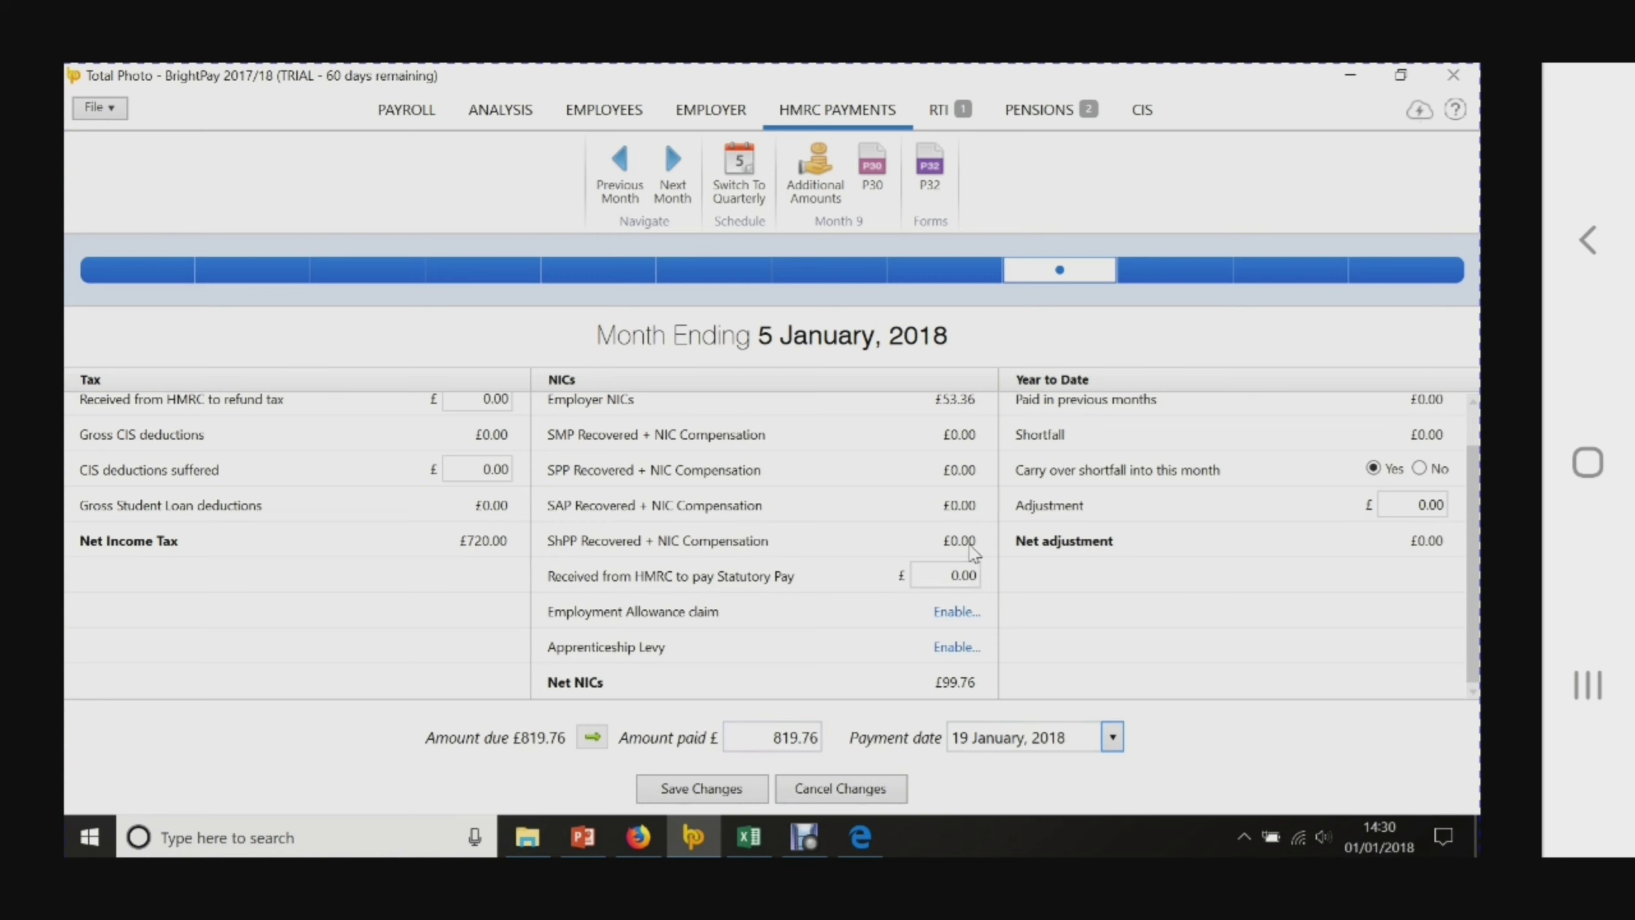
left_click(732, 792)
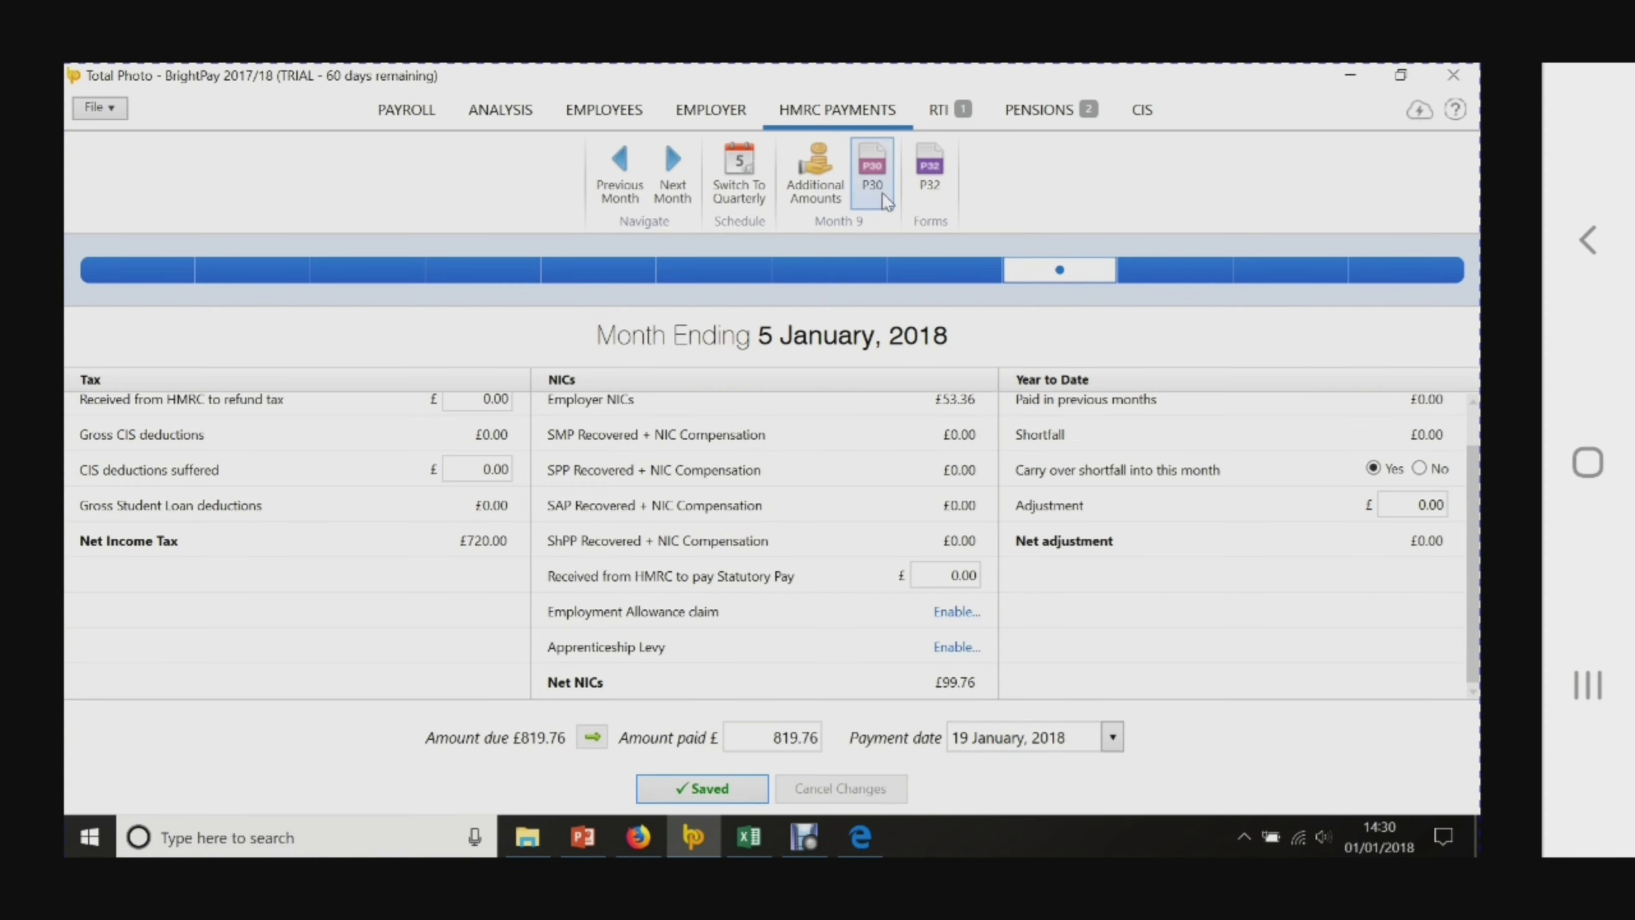
Preview the P30 Employer's Payslip for month ending 5 January 2018 and scroll through it.
left_click(872, 172)
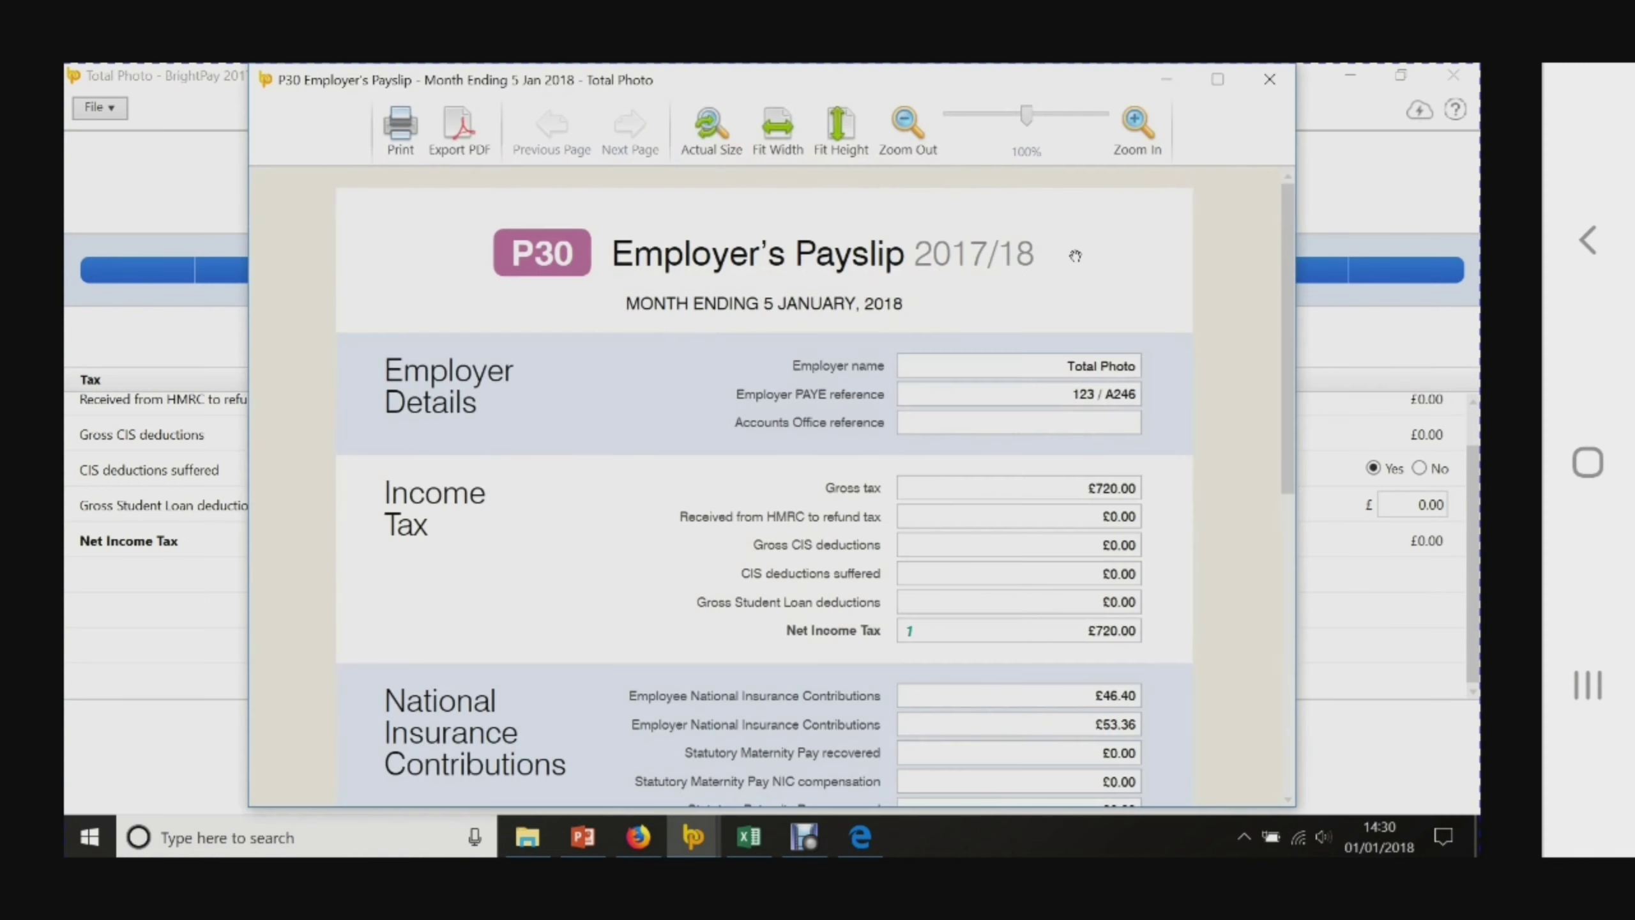
scroll(1216, 372, "down", 1)
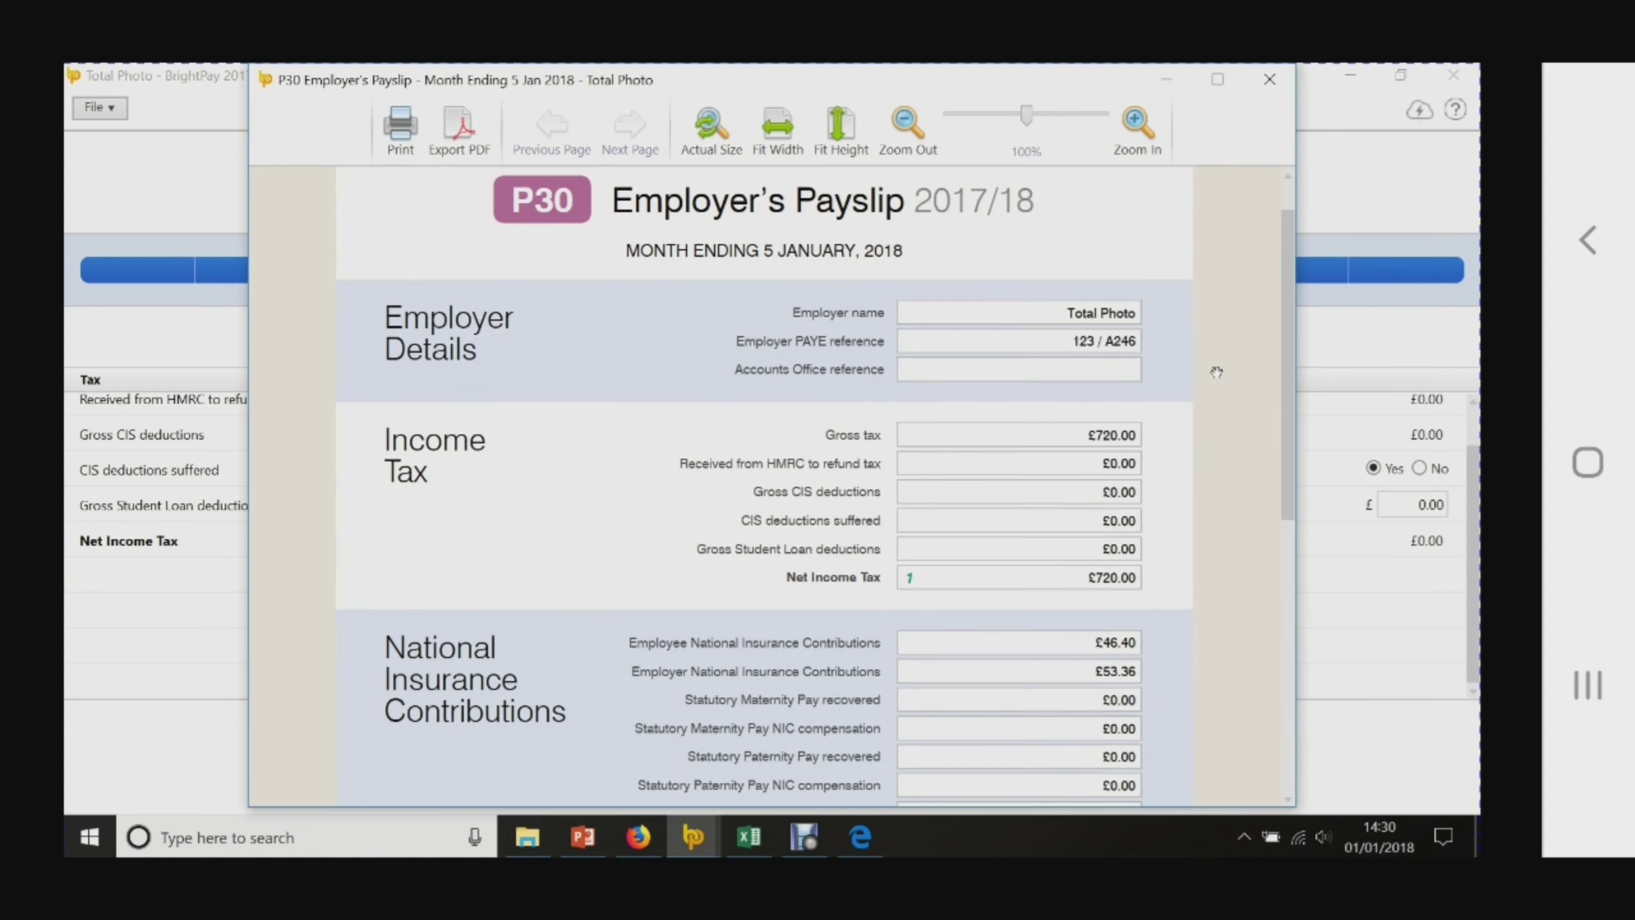
scroll(1133, 290, "down", 3)
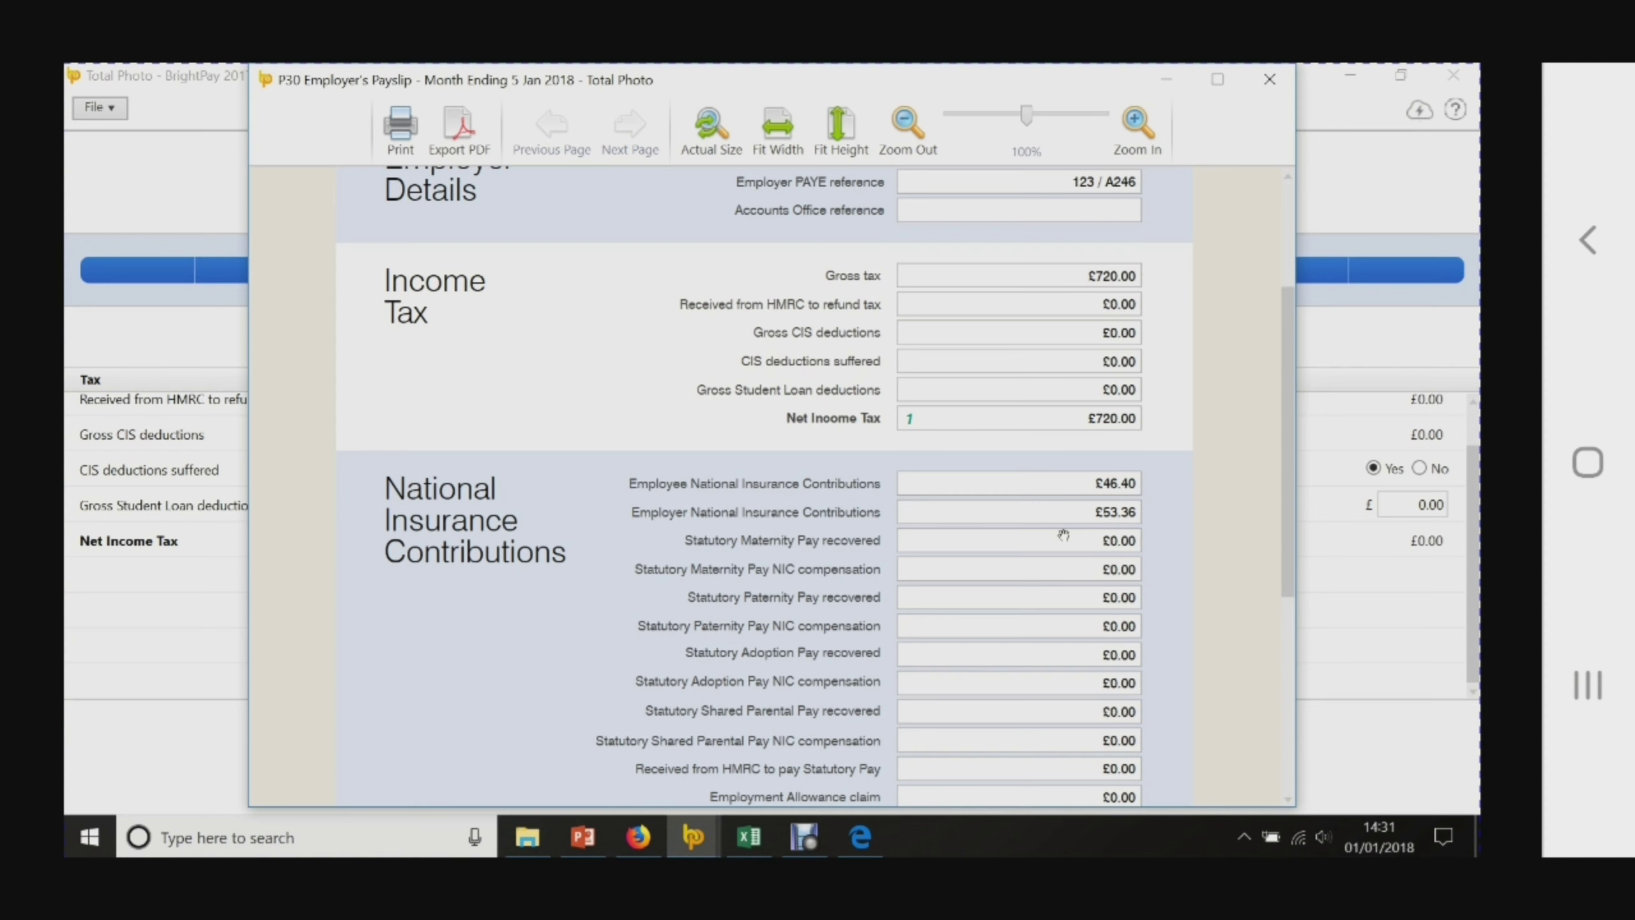
scroll(1113, 548, "down", 5)
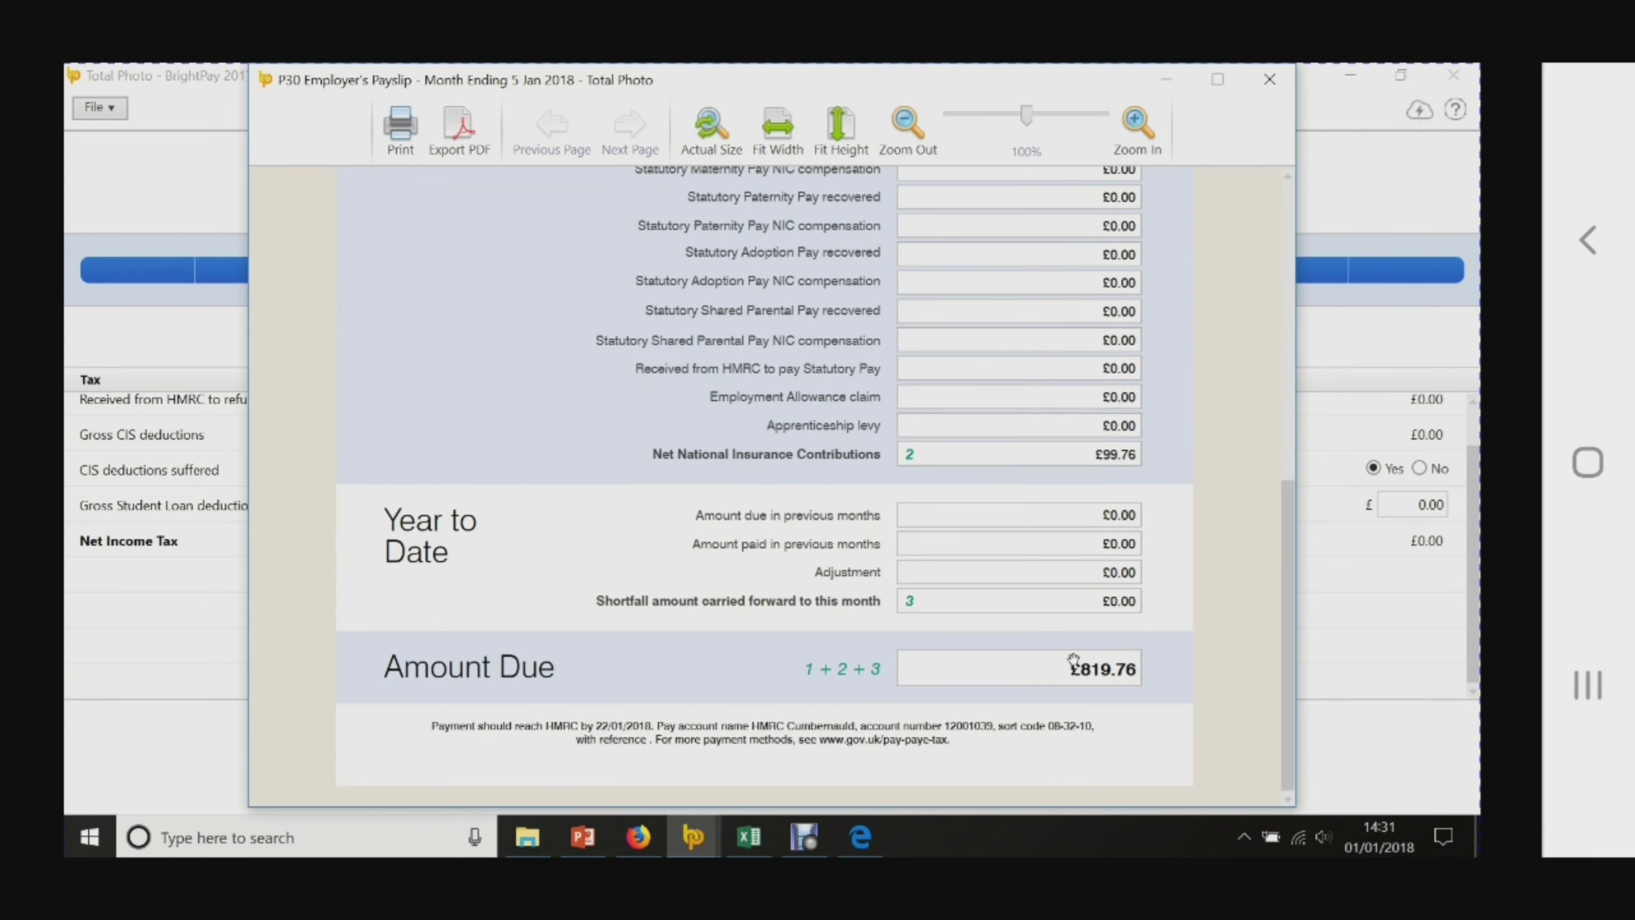
scroll(1097, 513, "up", 3)
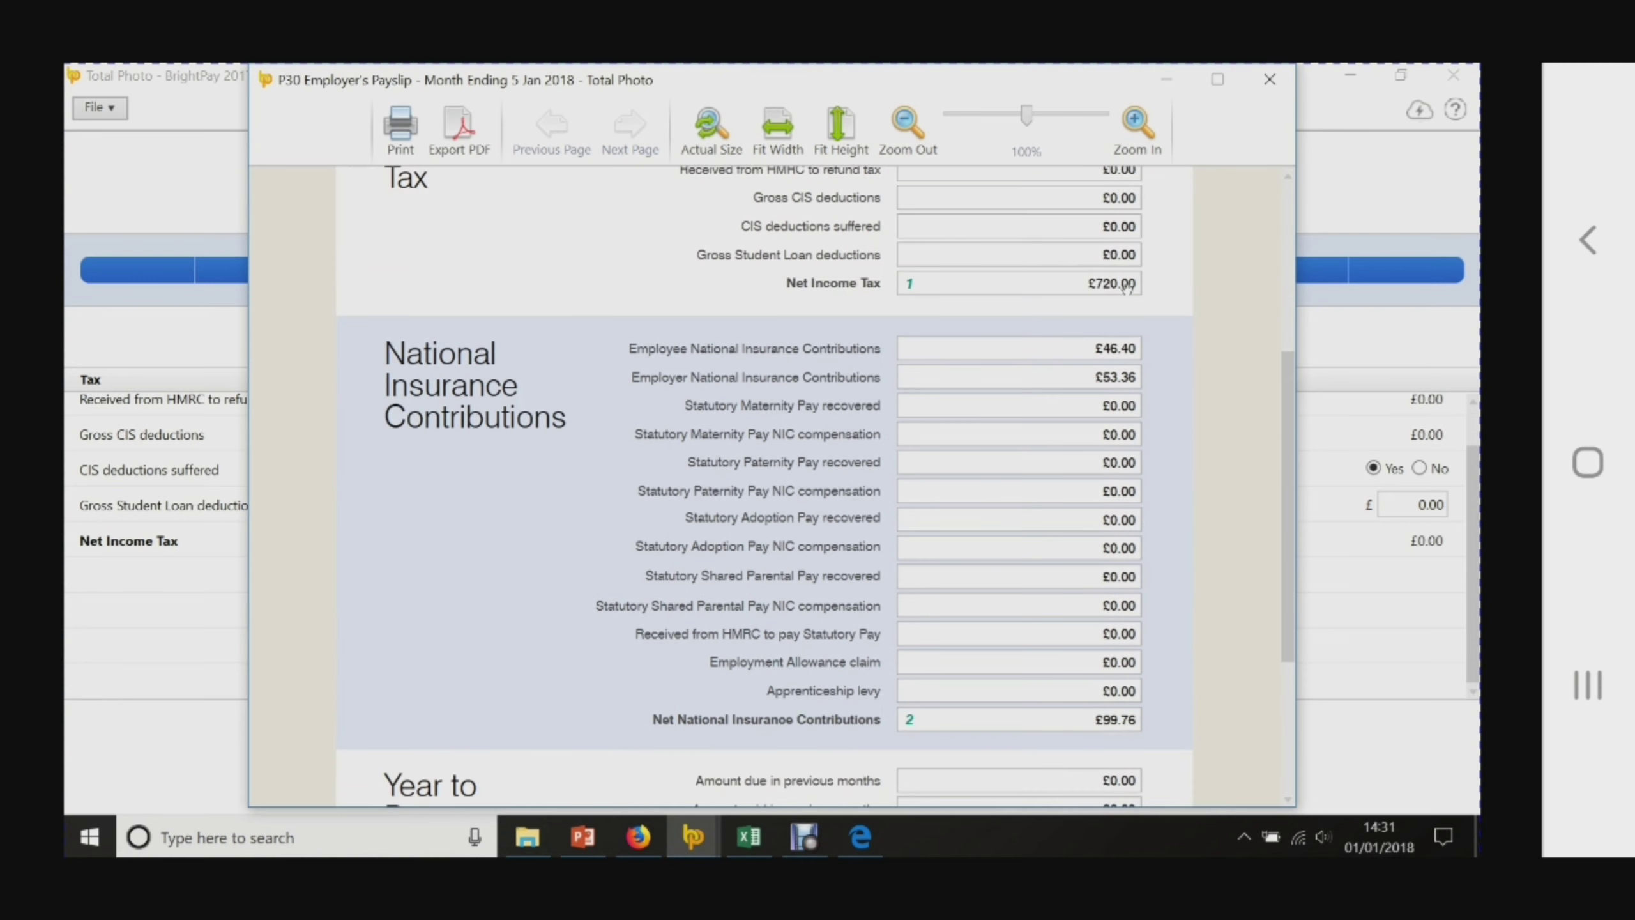
scroll(1094, 733, "down", 3)
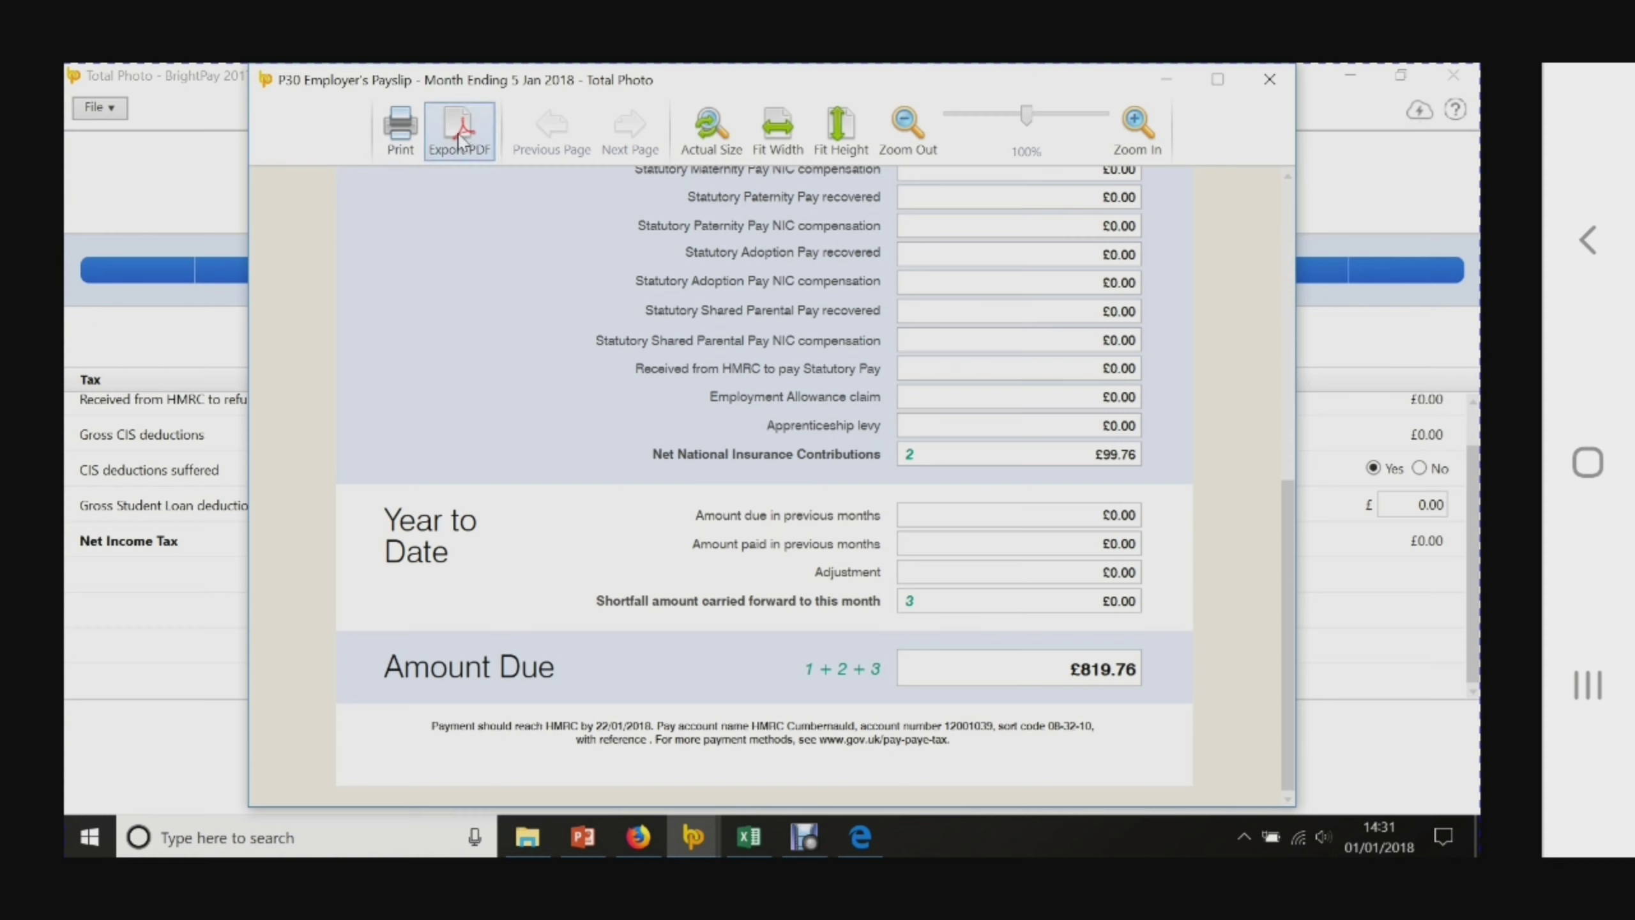
scroll(764, 482, "up", 3)
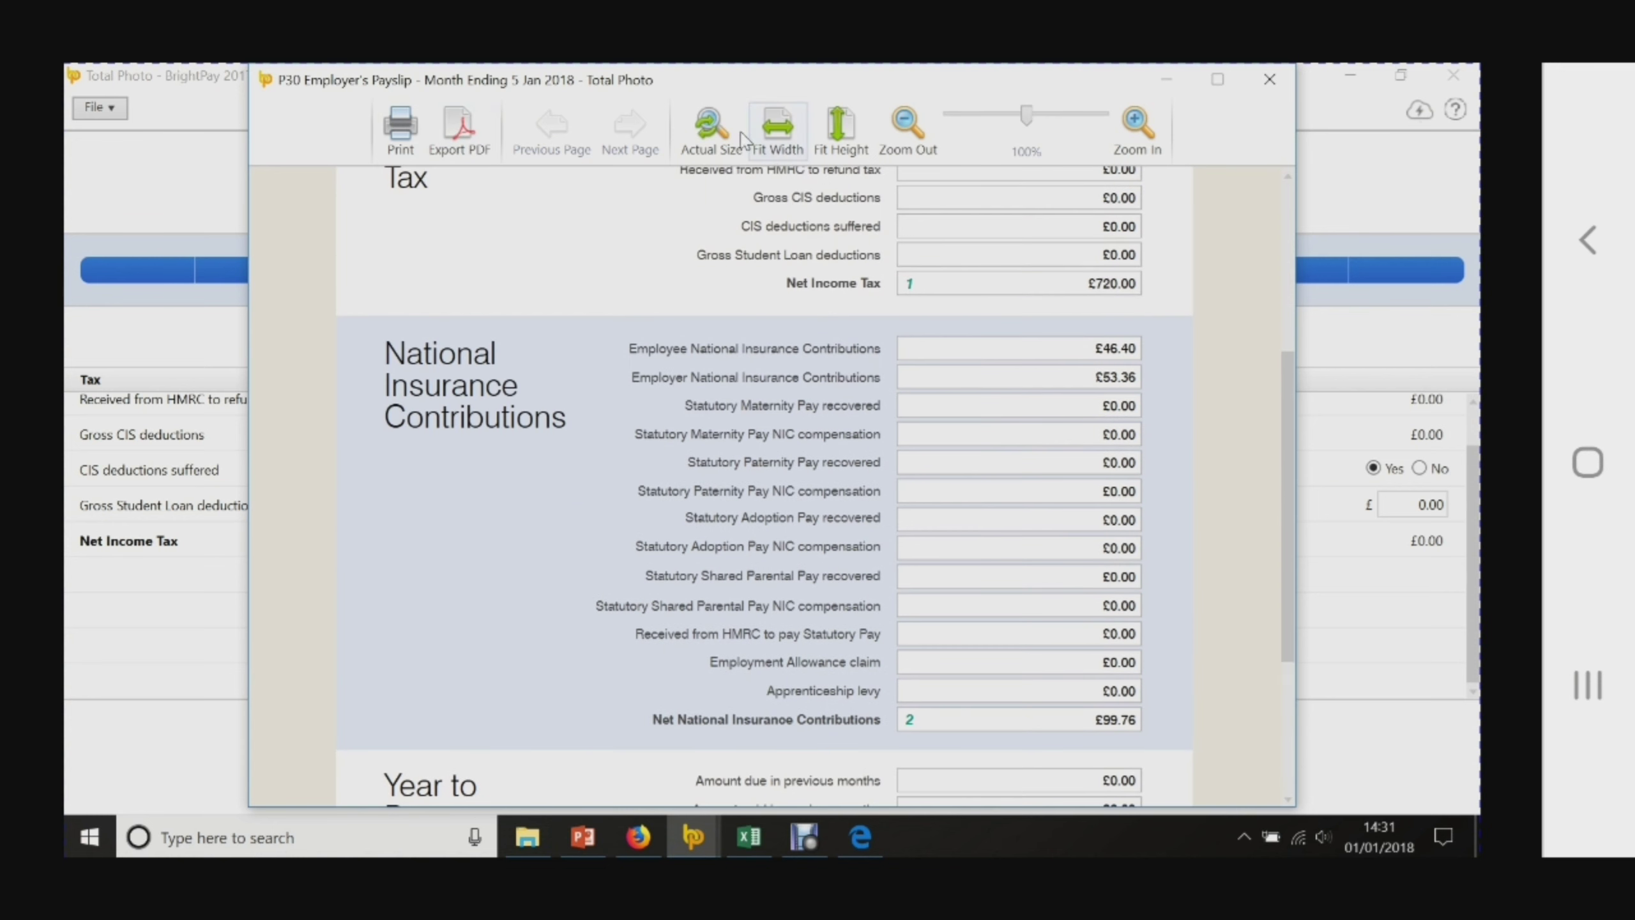
Export the P30 payslip as a PDF into the 2017-18 P30 folder, keeping its default name.
left_click(460, 129)
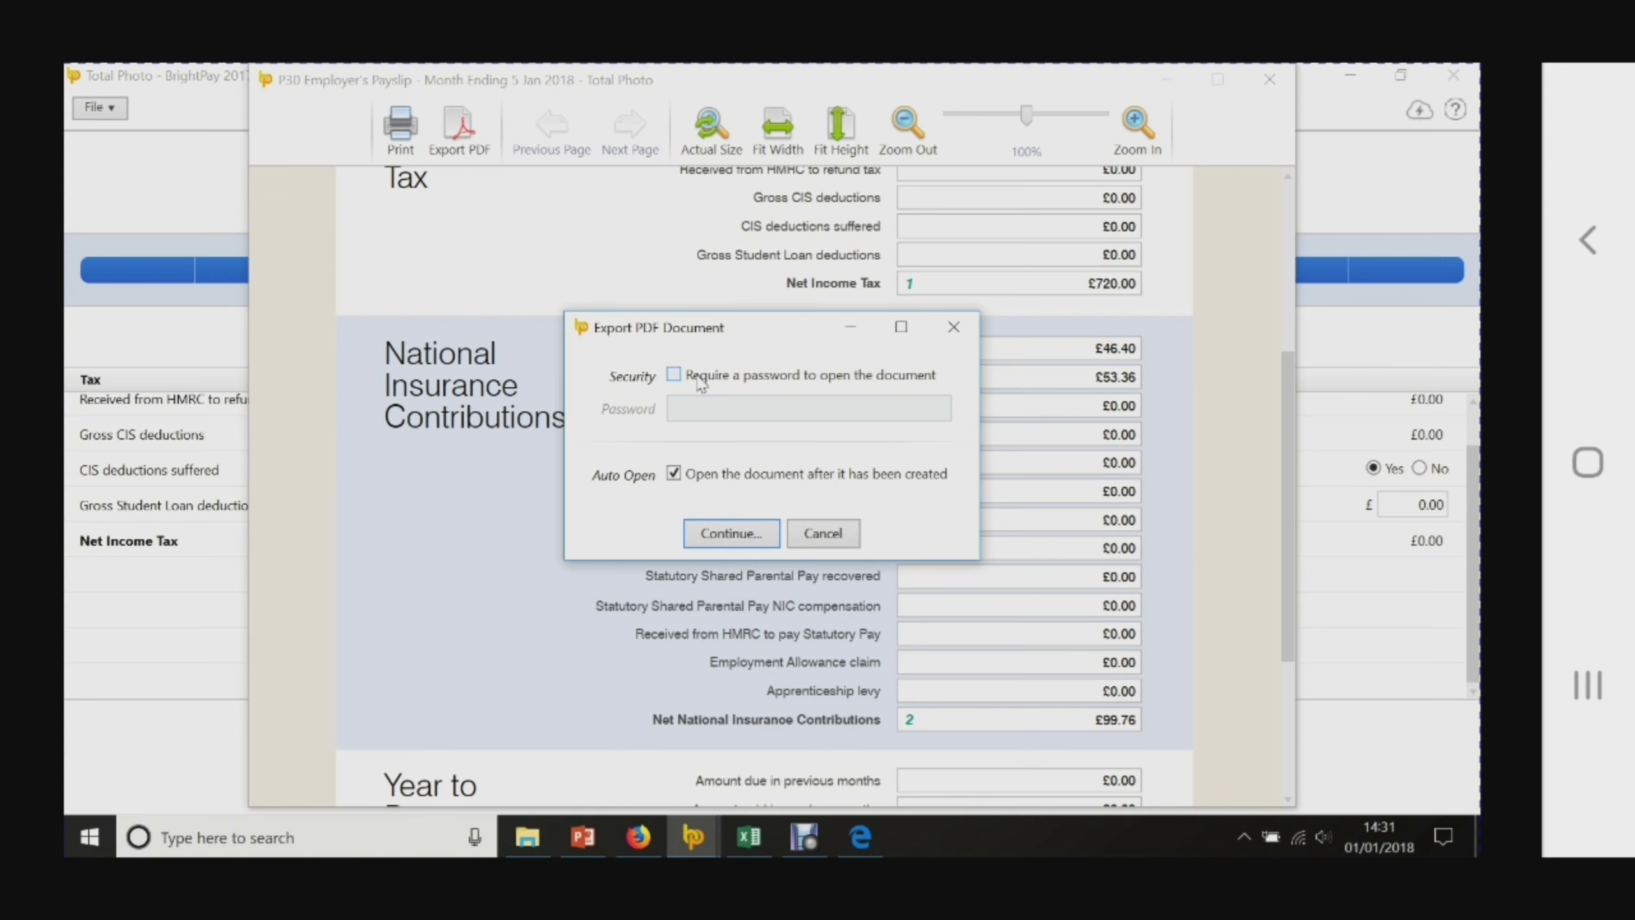
left_click(729, 539)
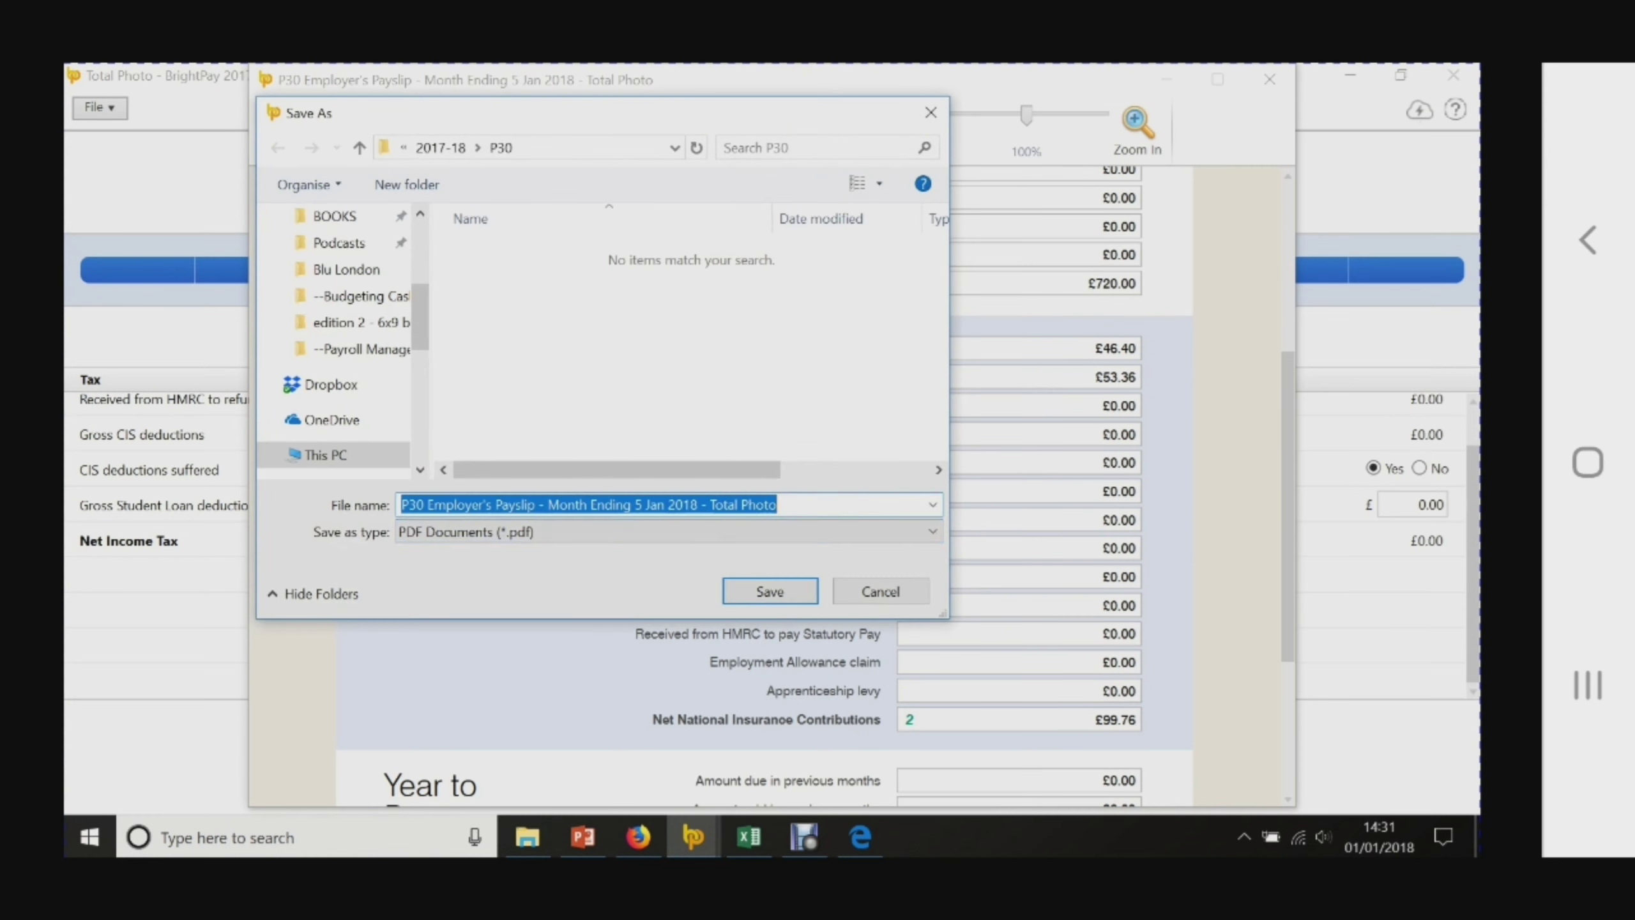
left_click(768, 592)
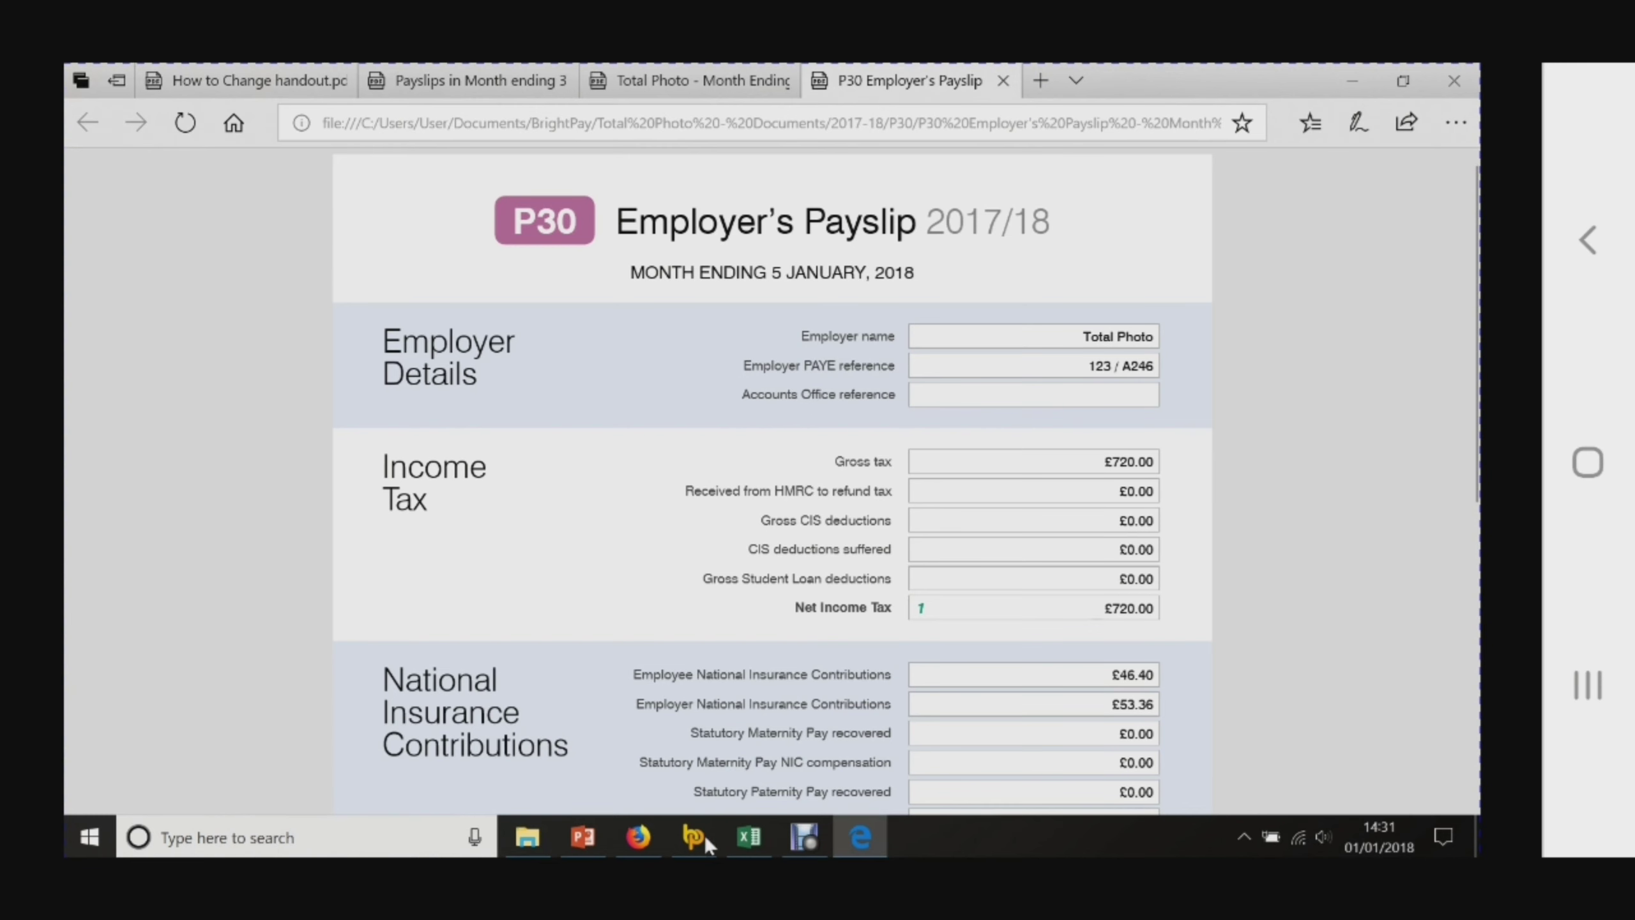
Switch from the P30 PDF in Edge back to BrightPay's P30 preview window.
mouse_move(704, 839)
left_click(797, 705)
Close the P30 preview and open the P32 Employer Payment Record preview.
left_click(1263, 69)
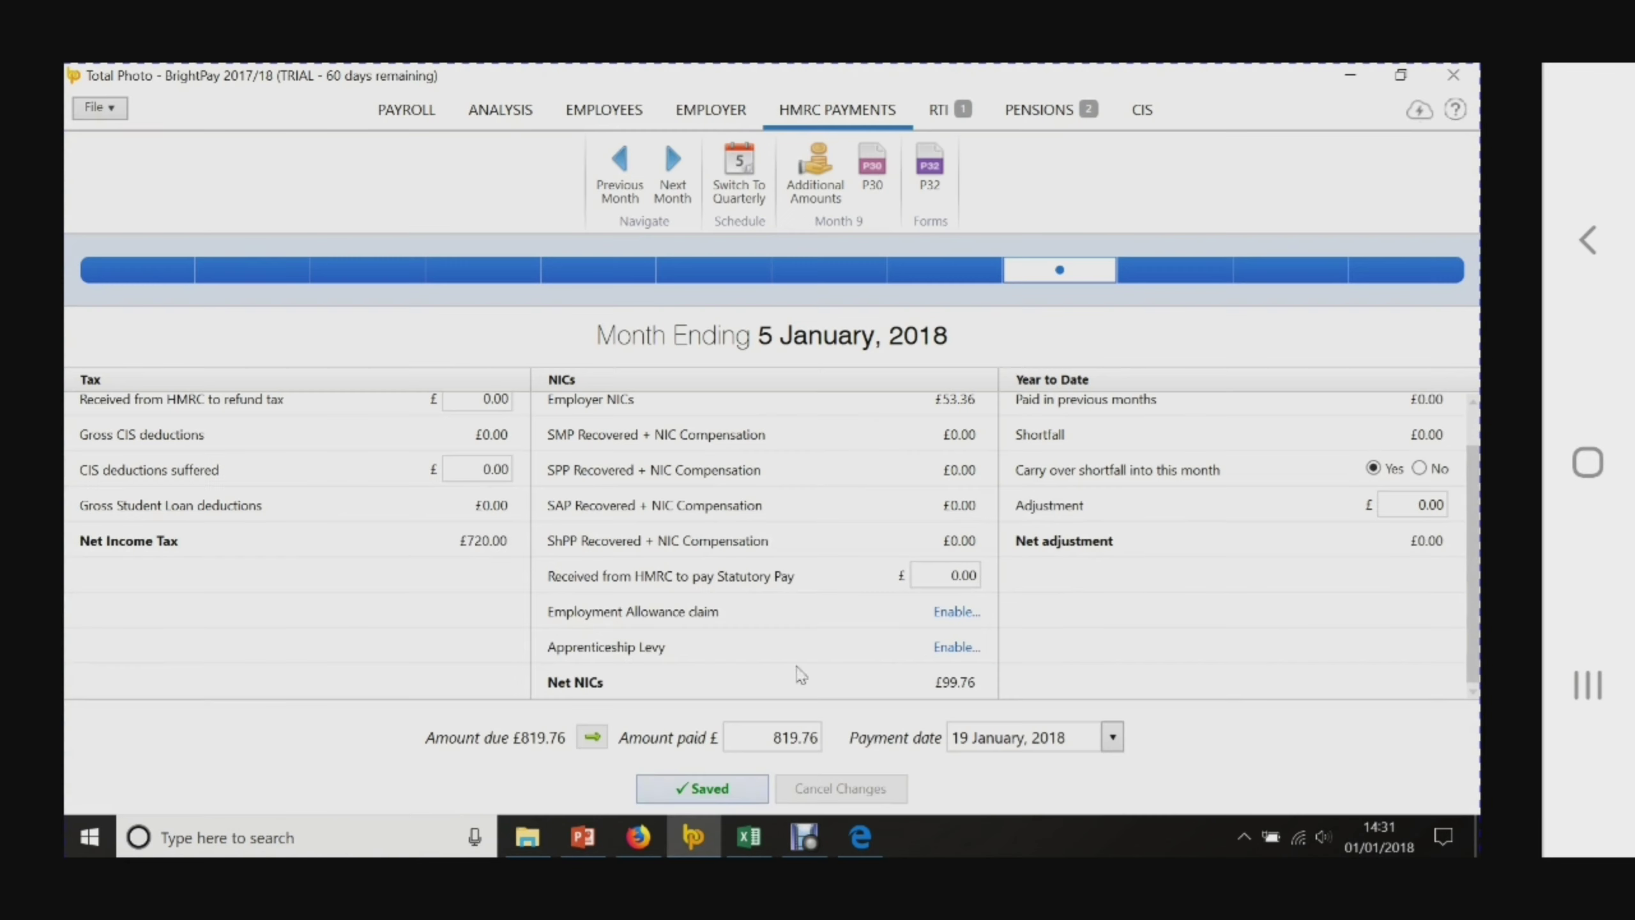
left_click(934, 178)
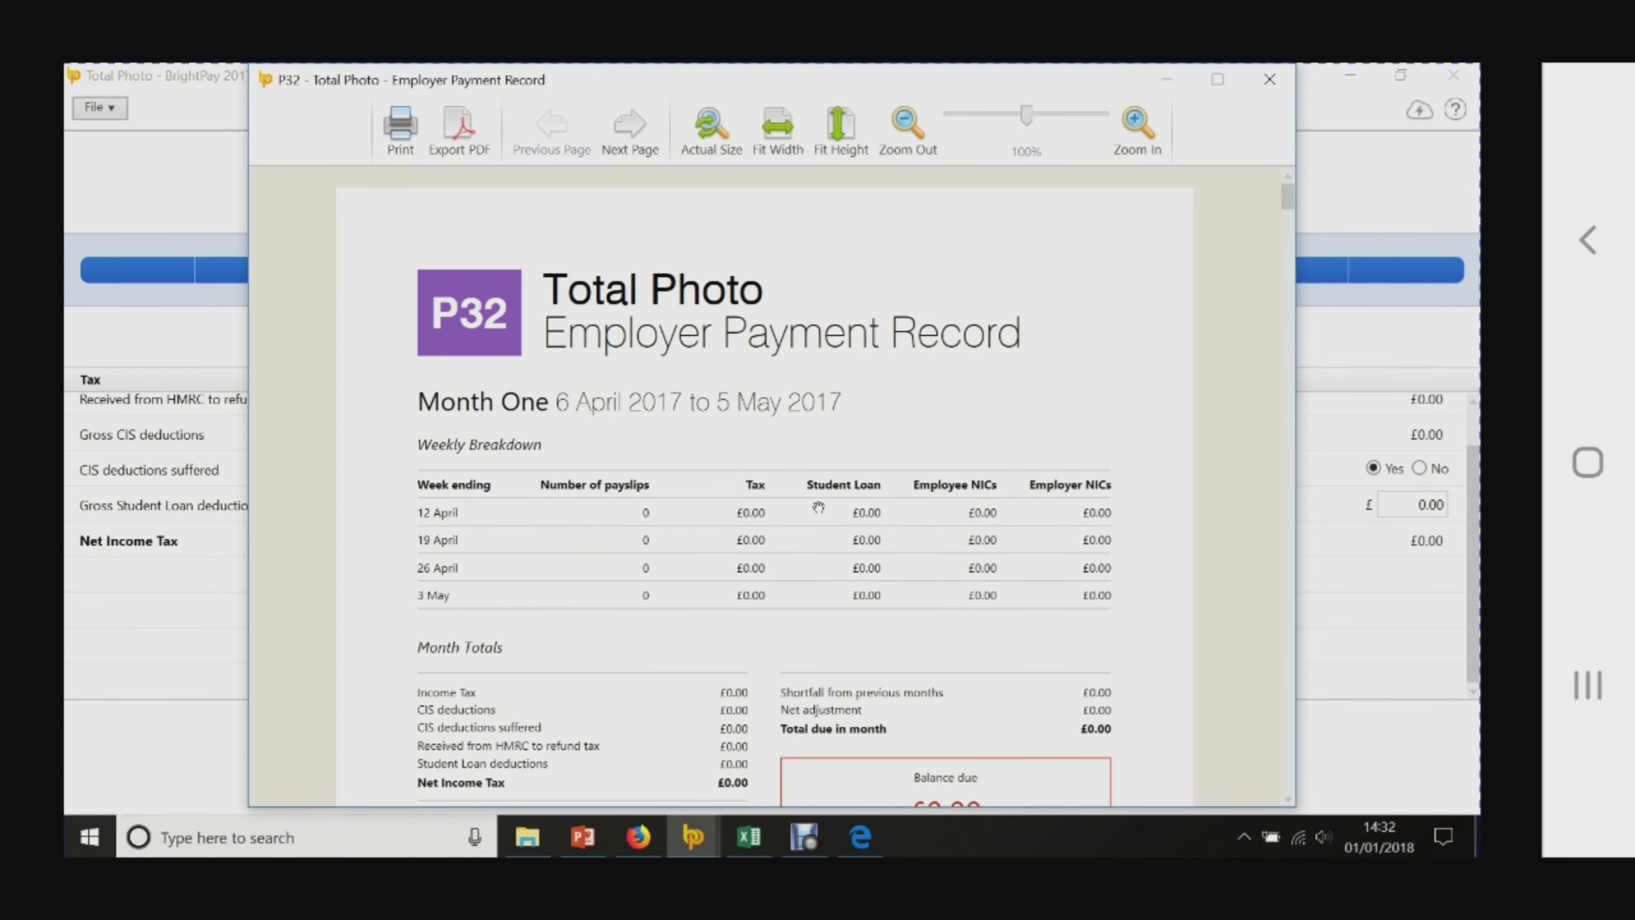
scroll(818, 507, "down", 15)
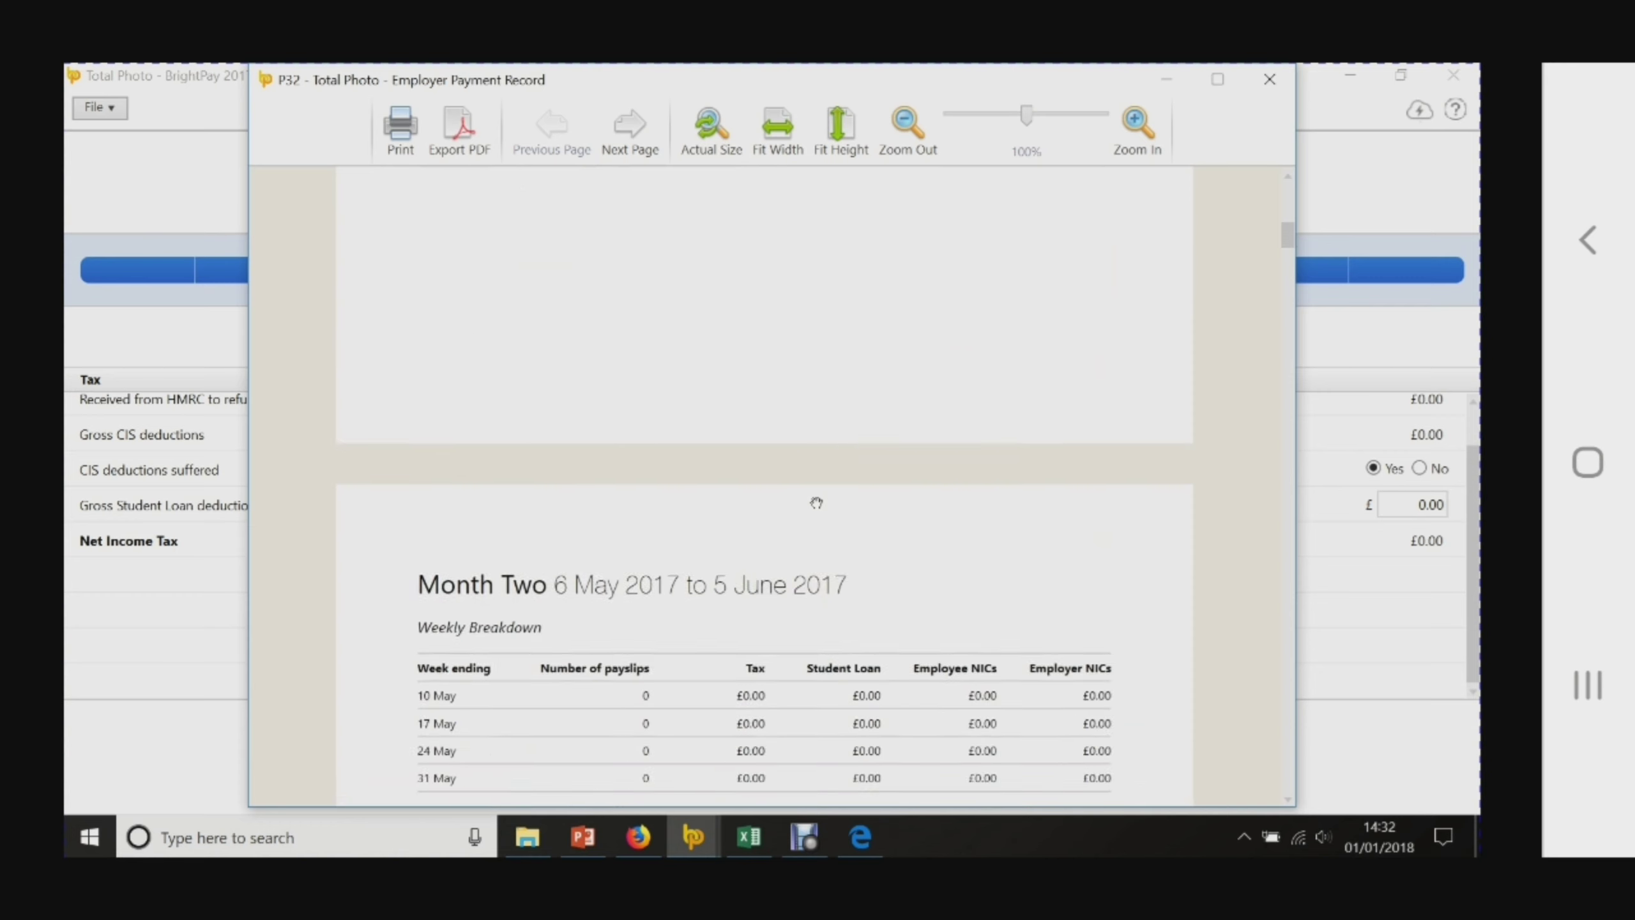
scroll(816, 502, "down", 3)
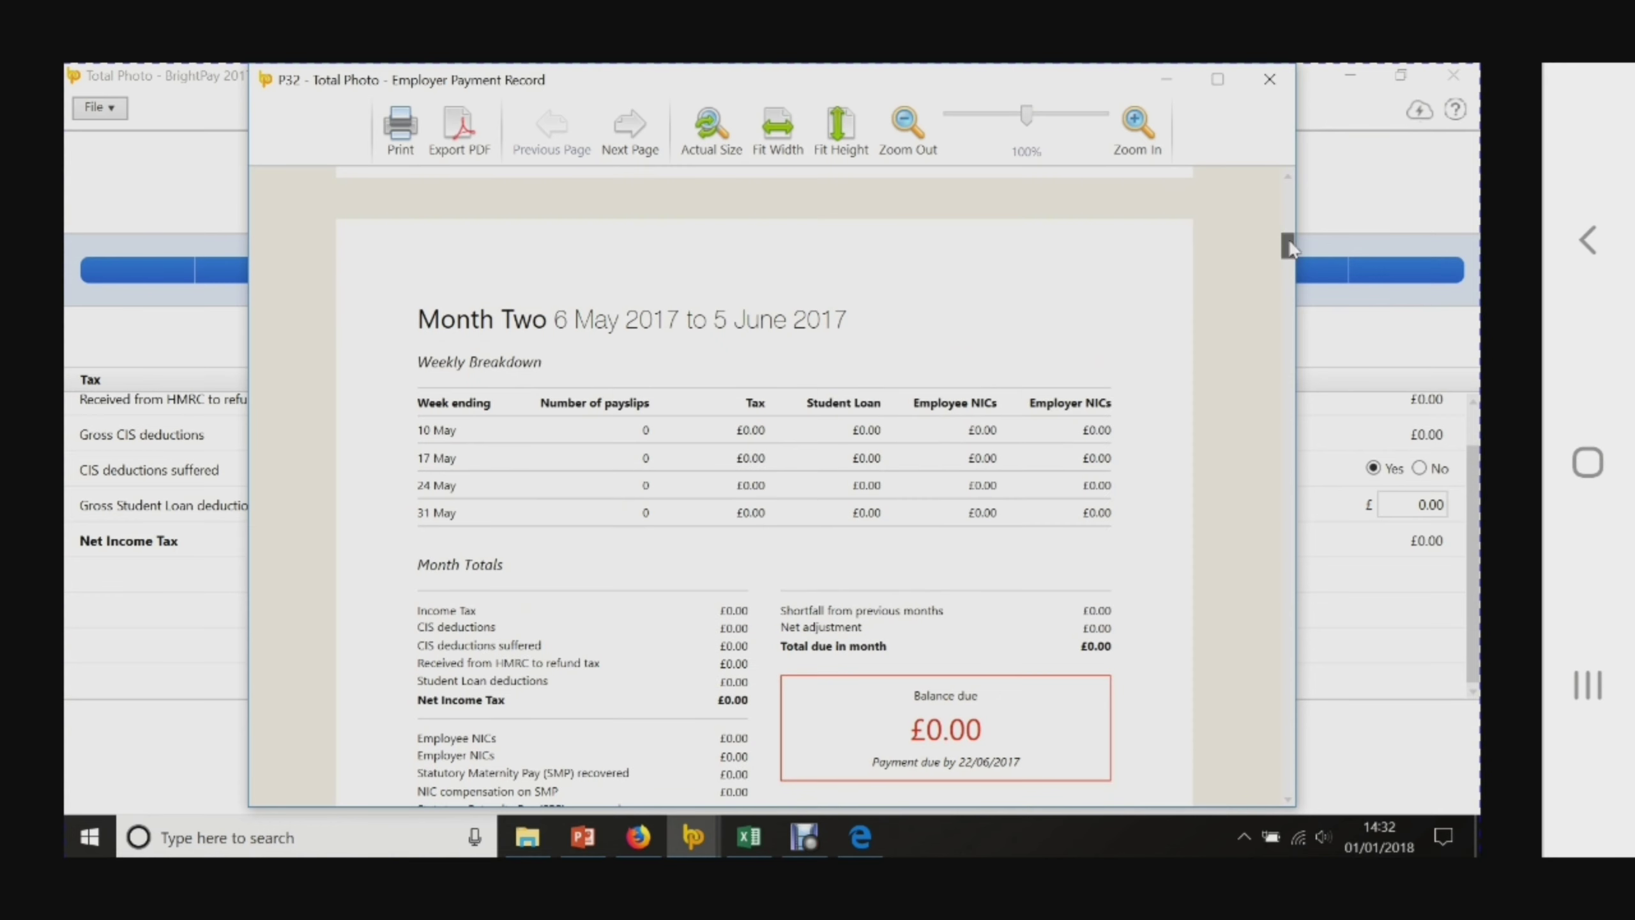
Scroll the P32 report to the Month Nine page showing £819.76 paid on 19/01/2018.
left_click_drag(1284, 245, 1313, 543)
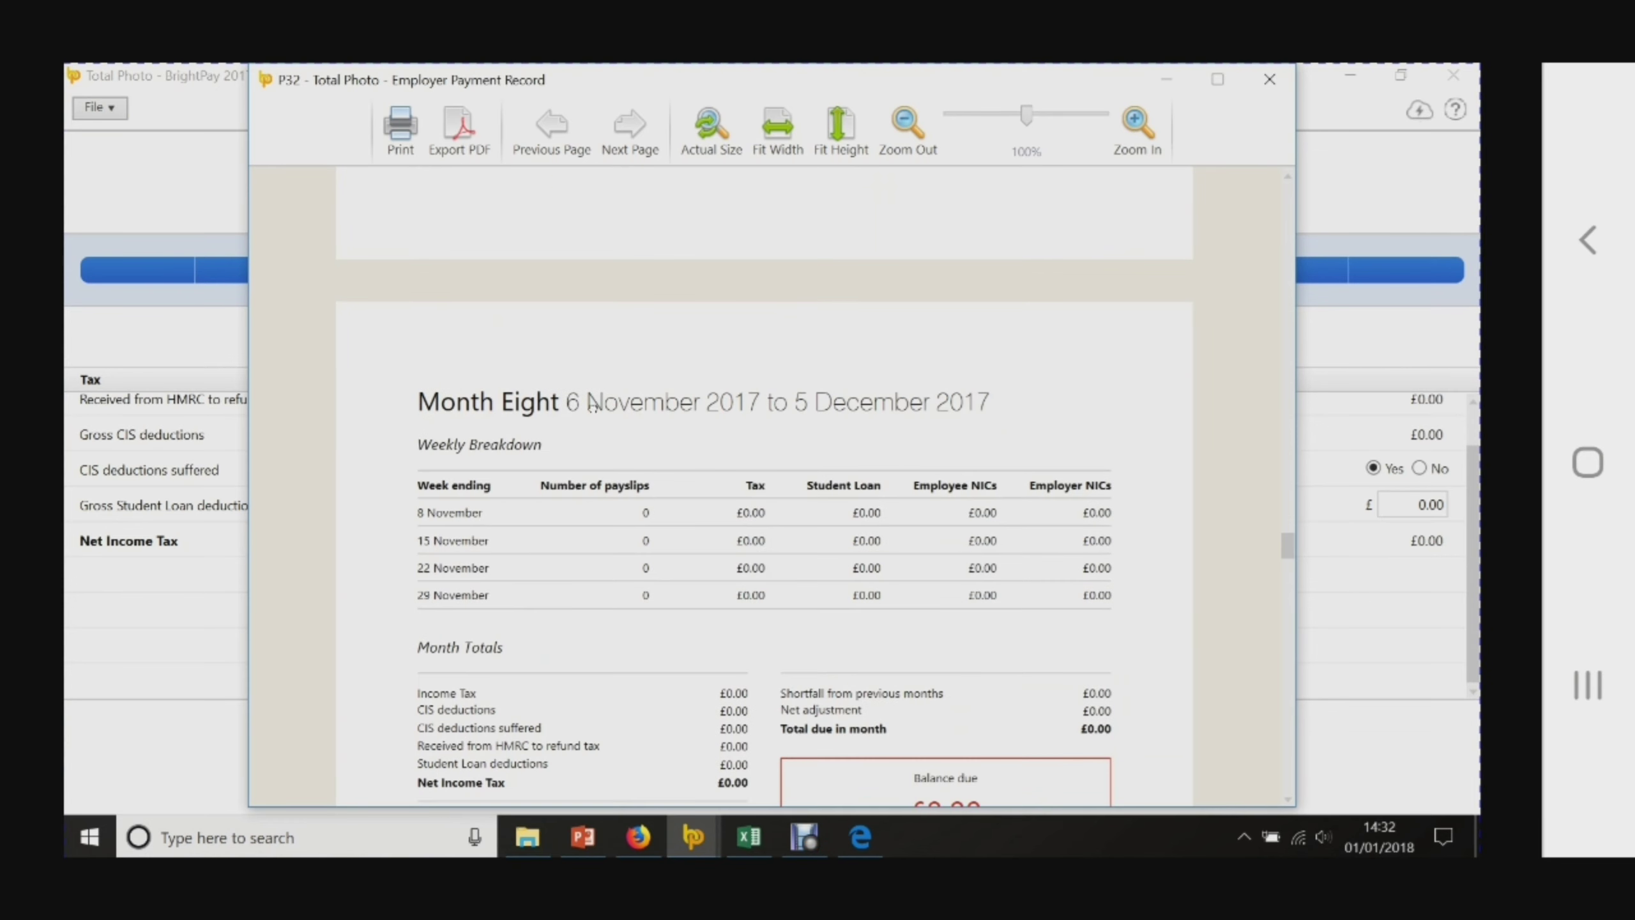
scroll(940, 415, "down", 5)
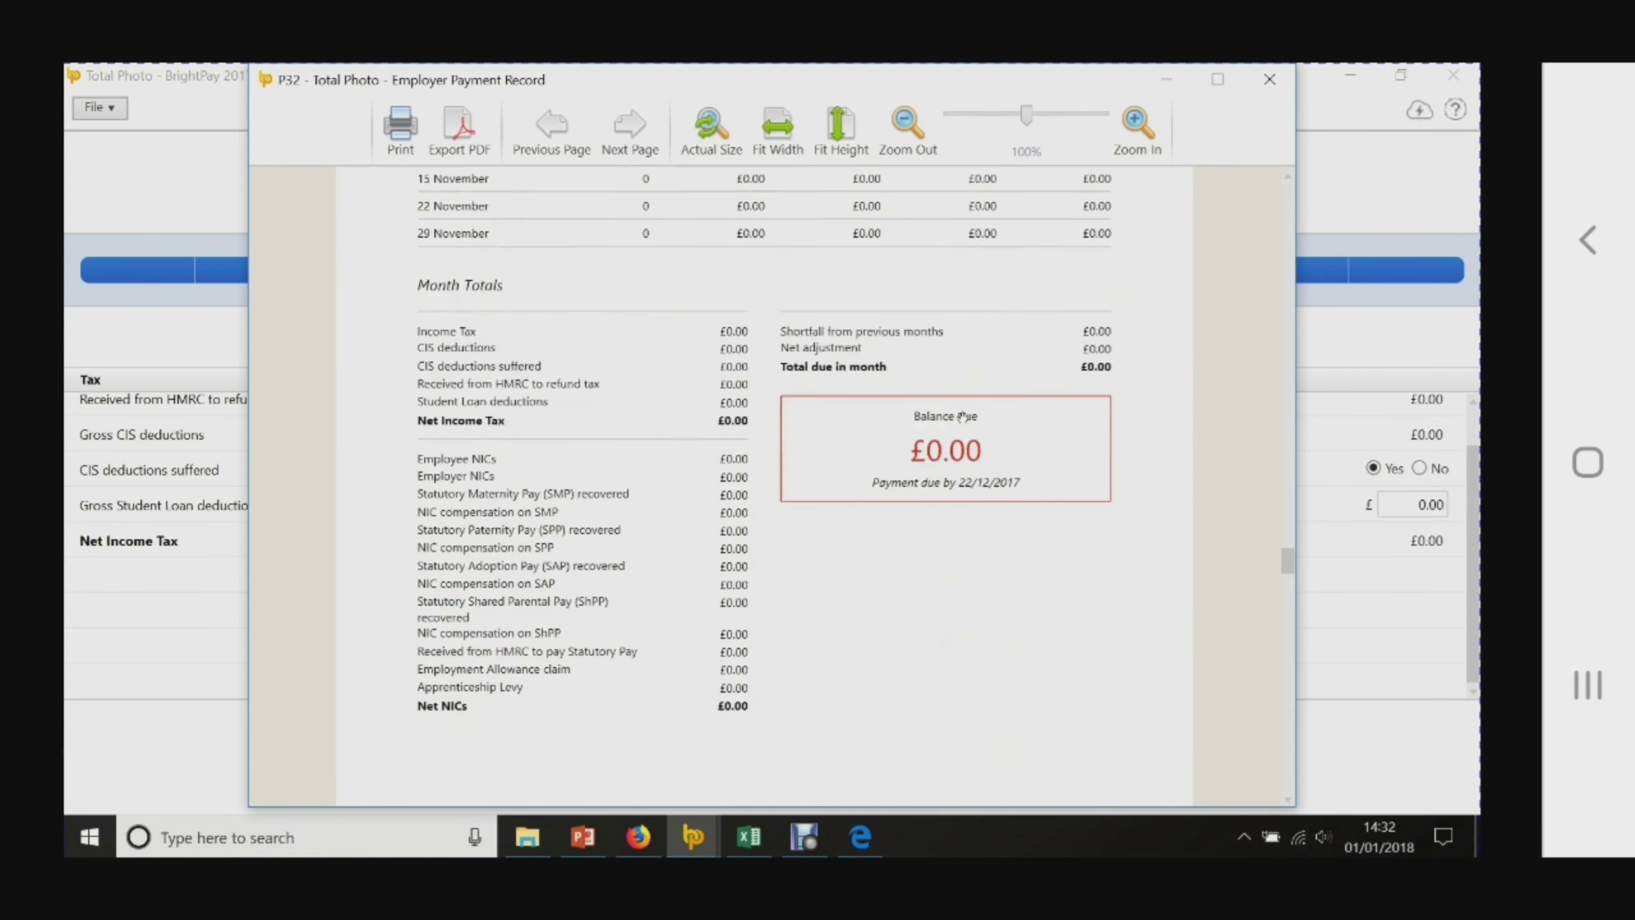
scroll(963, 417, "down", 10)
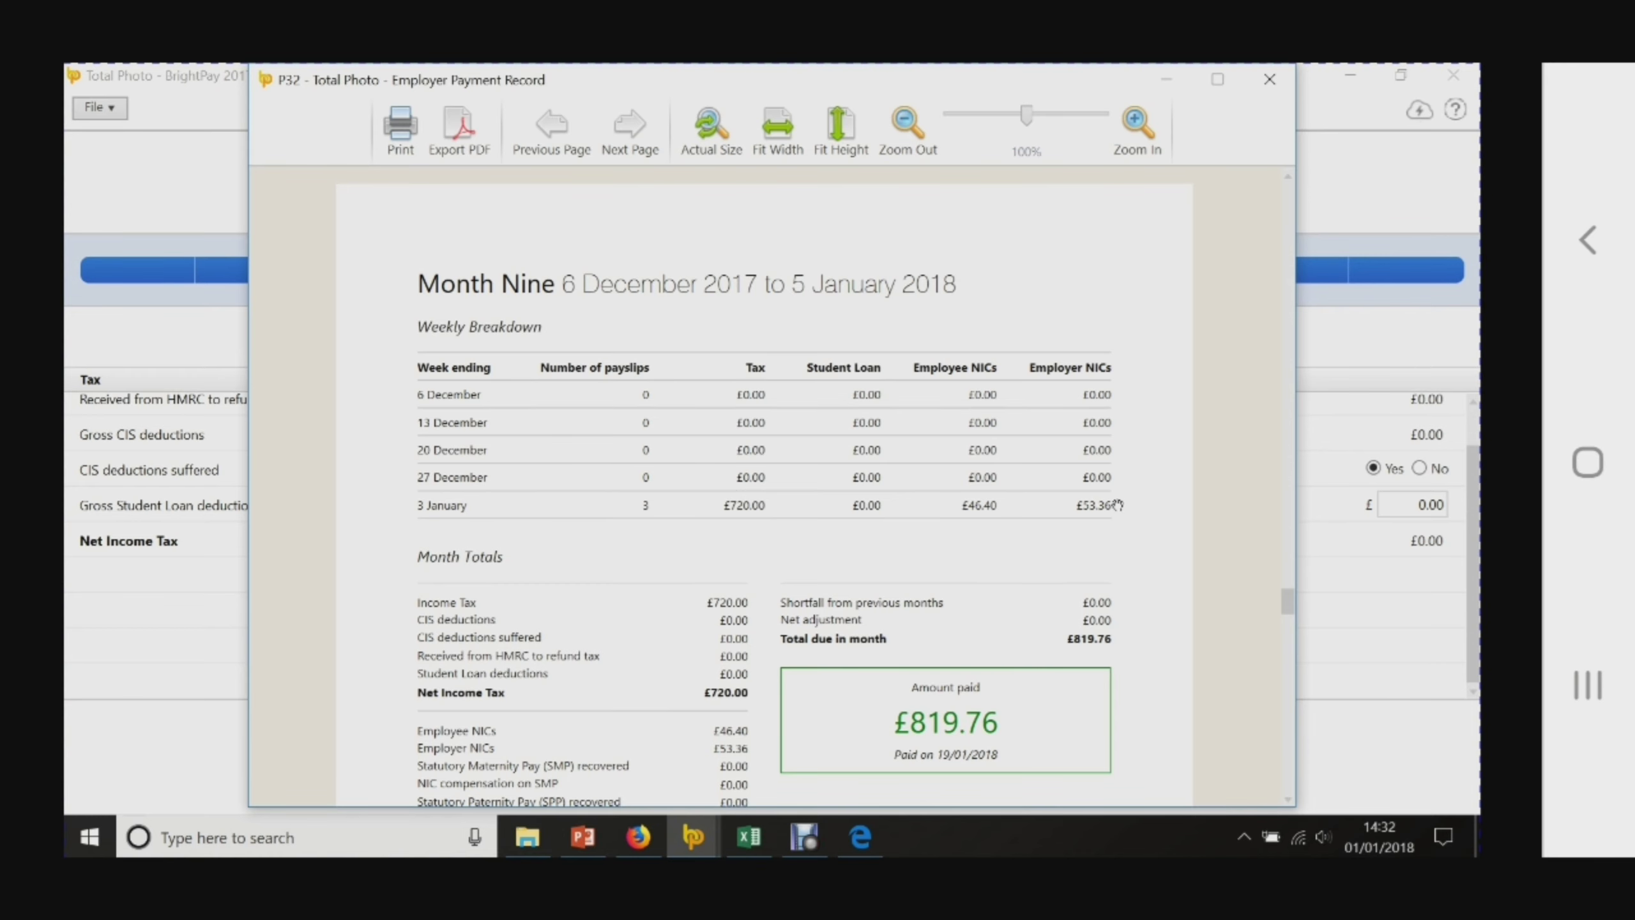
scroll(1105, 505, "down", 3)
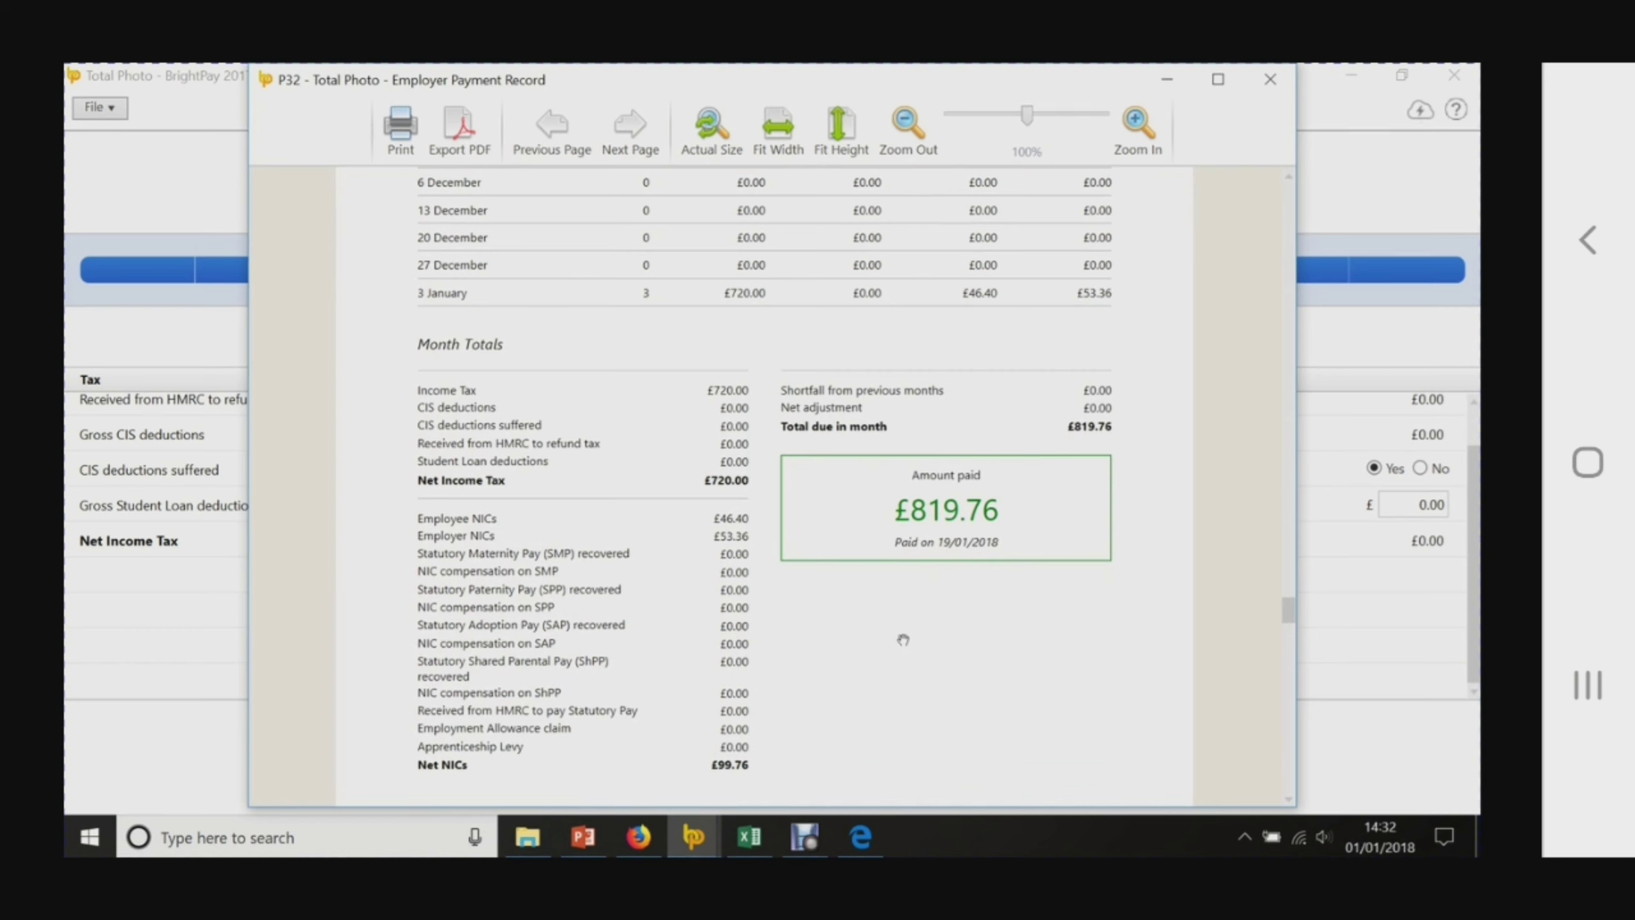
scroll(902, 639, "down", 8)
scroll(902, 639, "up", 4)
scroll(902, 639, "down", 6)
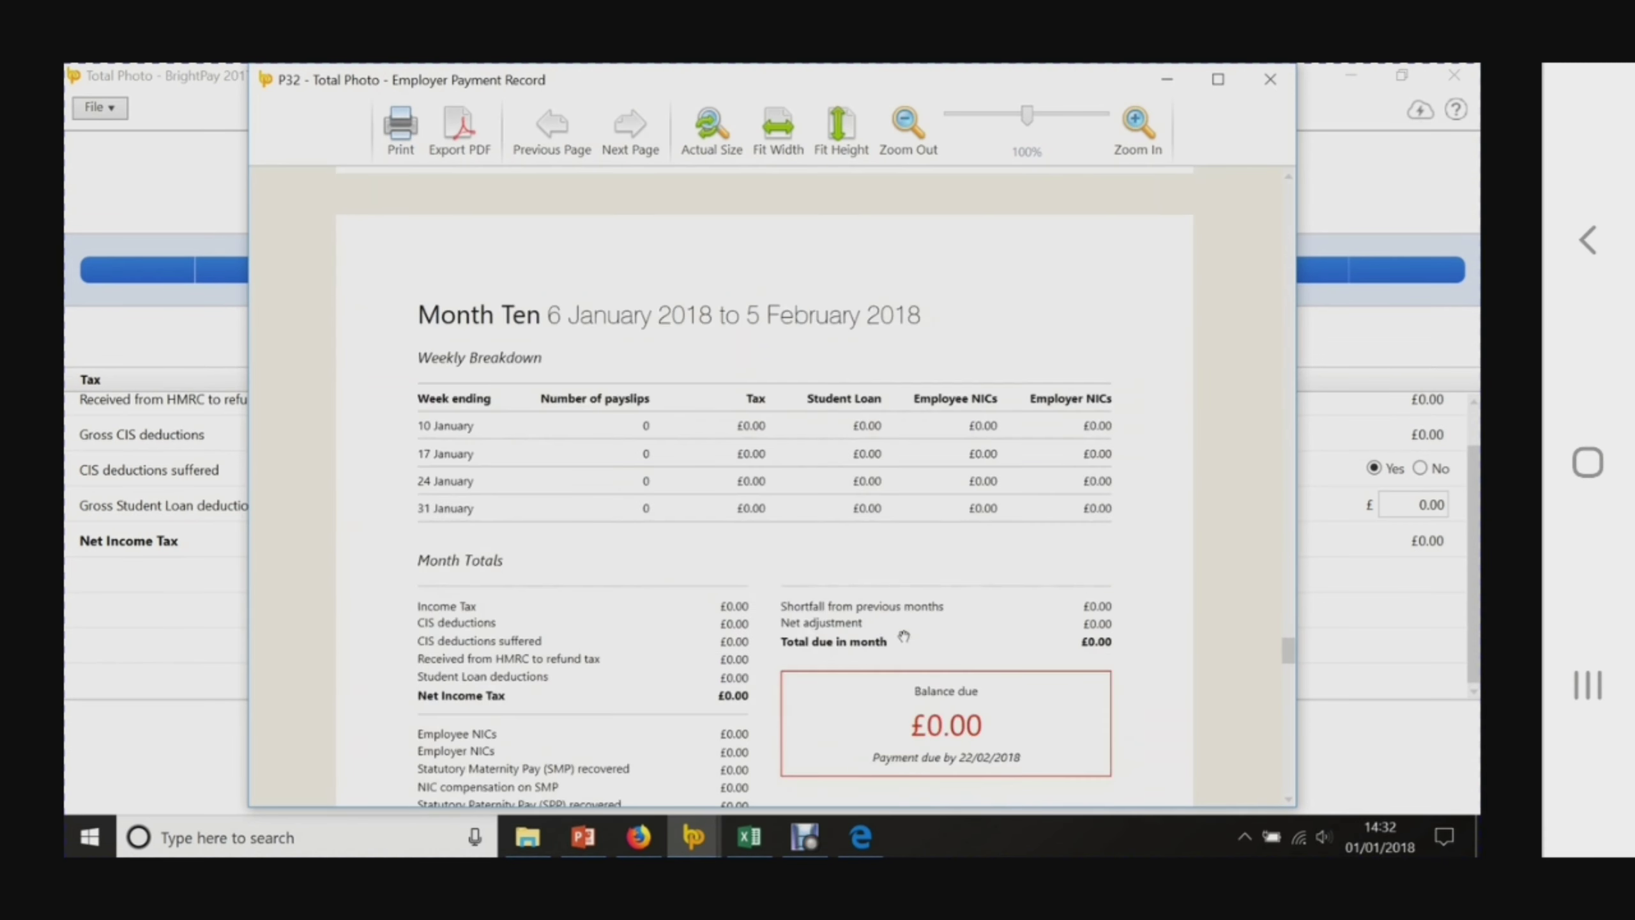
scroll(904, 636, "down", 6)
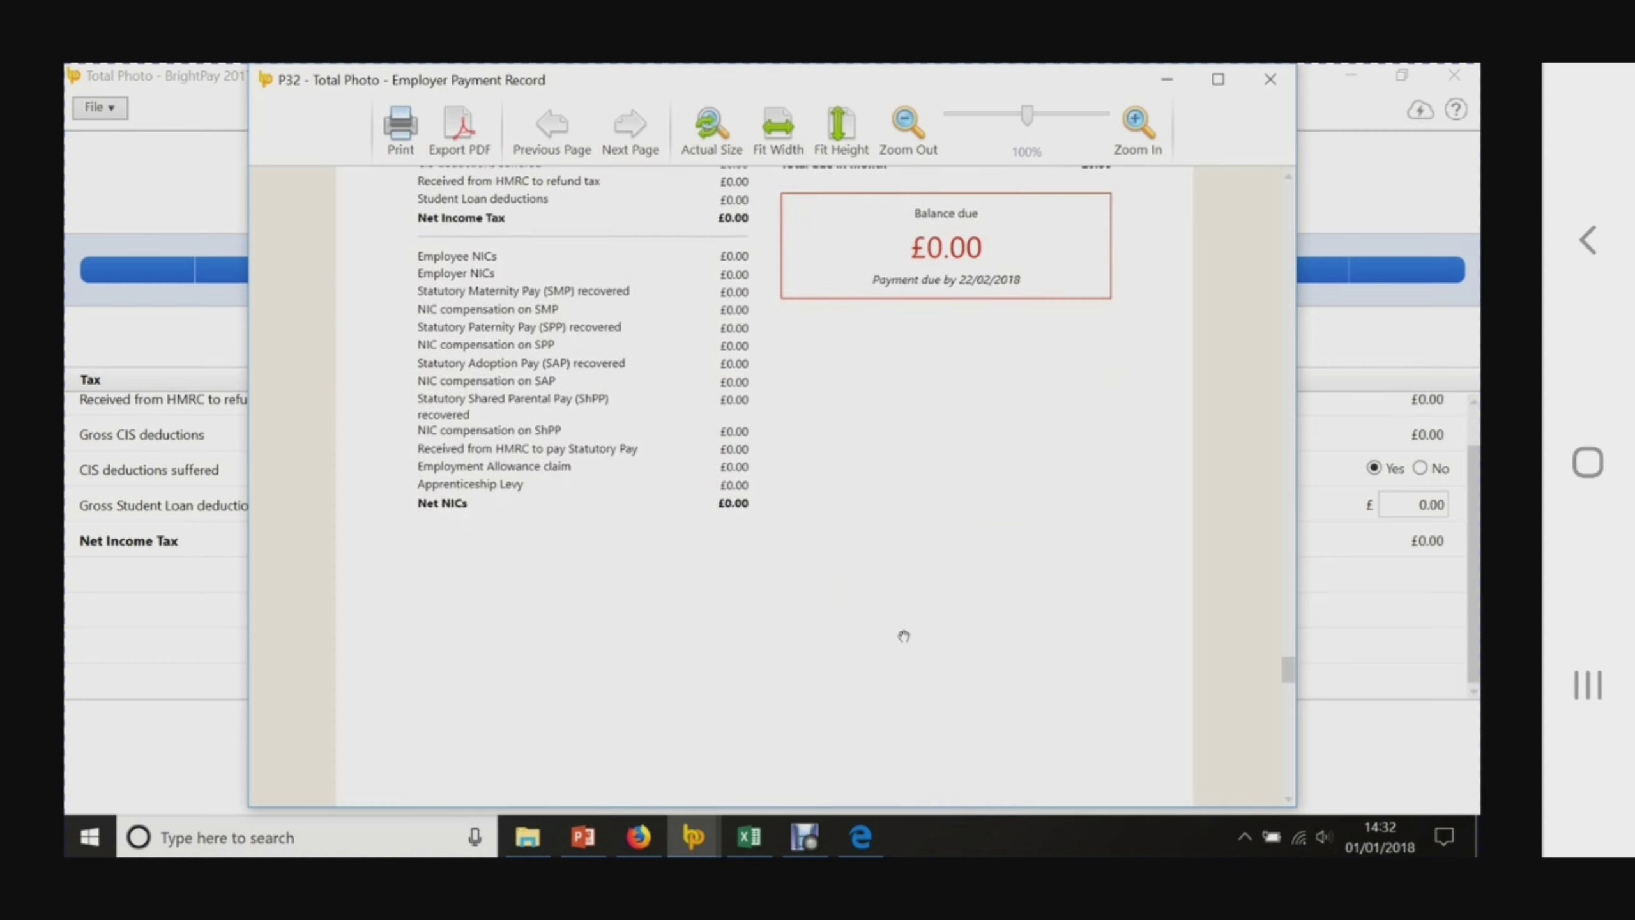
scroll(903, 636, "down", 8)
scroll(784, 634, "up", 7)
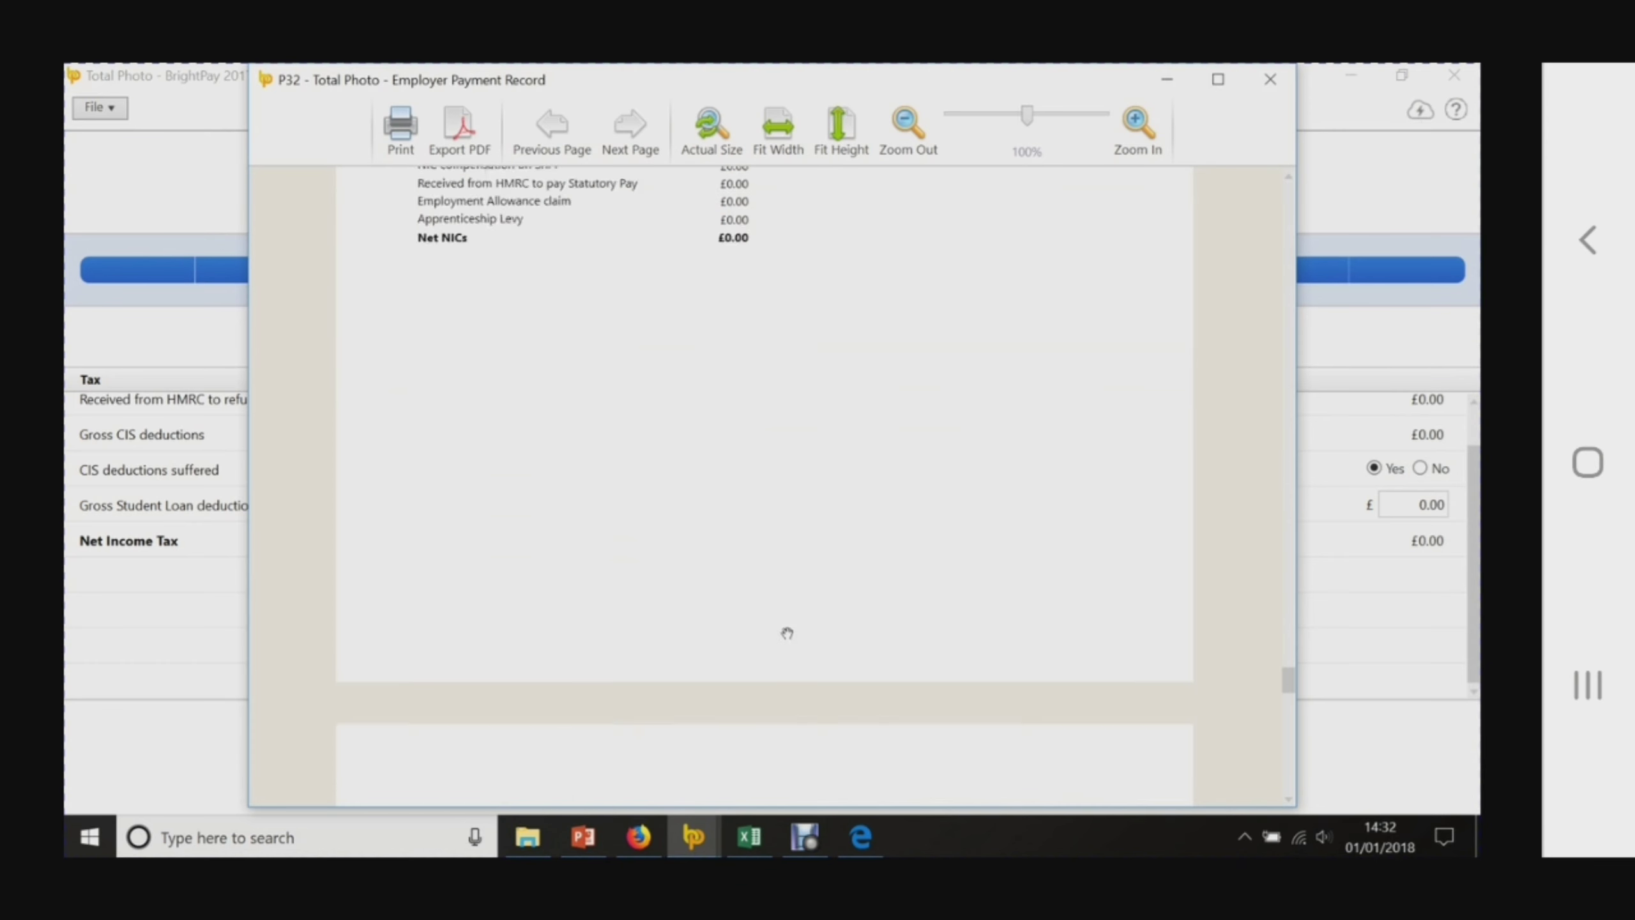
scroll(784, 634, "up", 10)
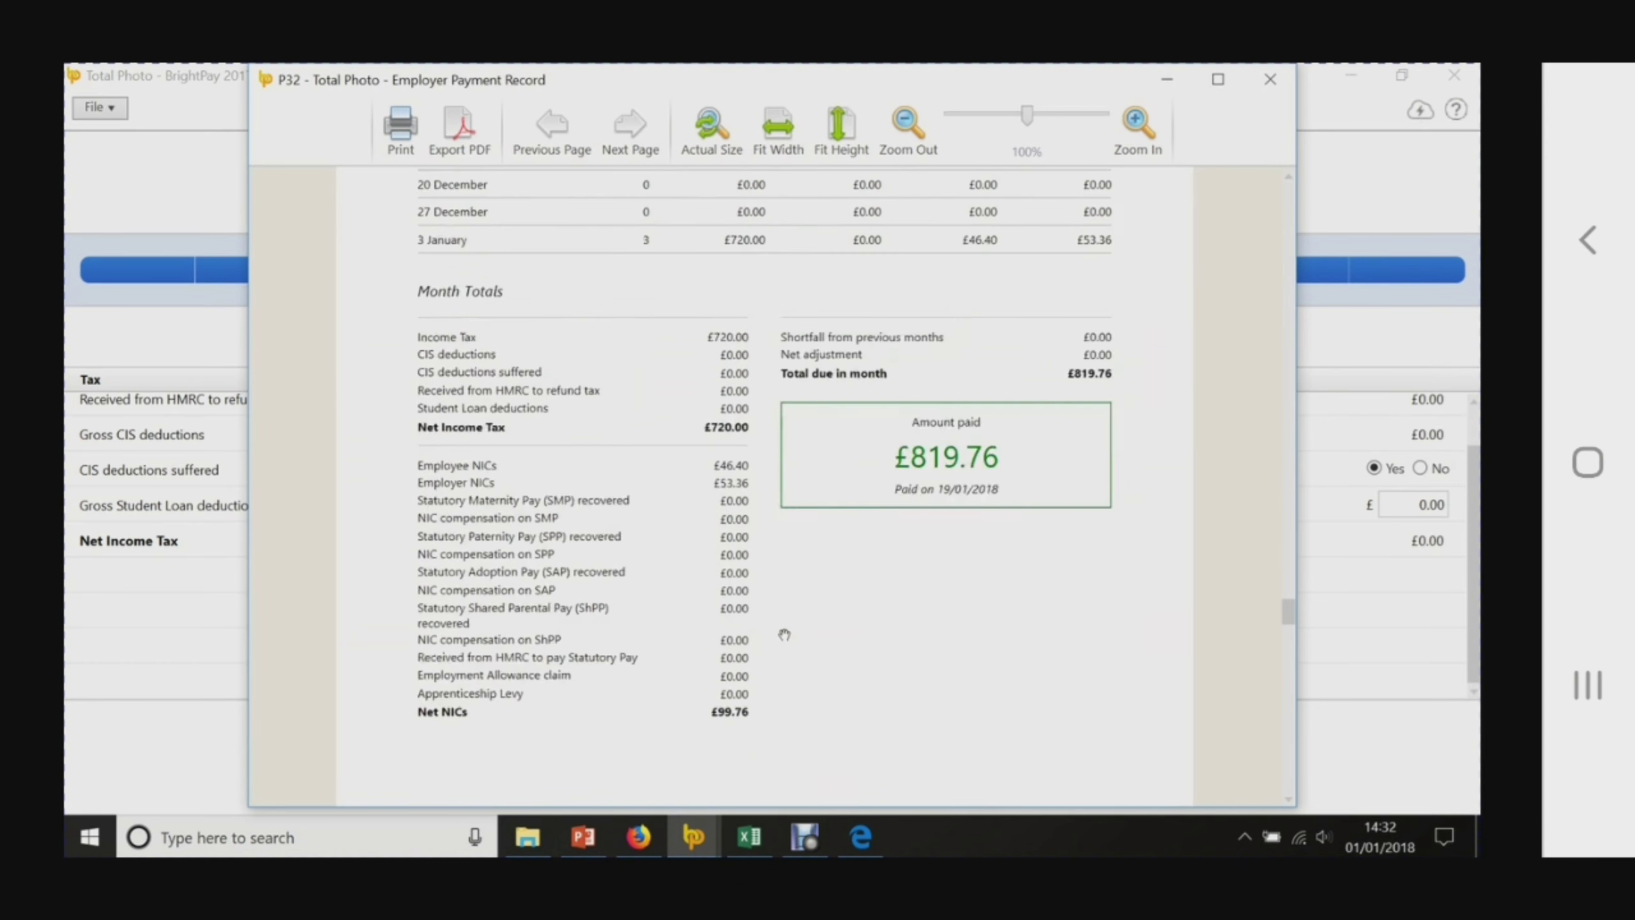
scroll(784, 634, "up", 5)
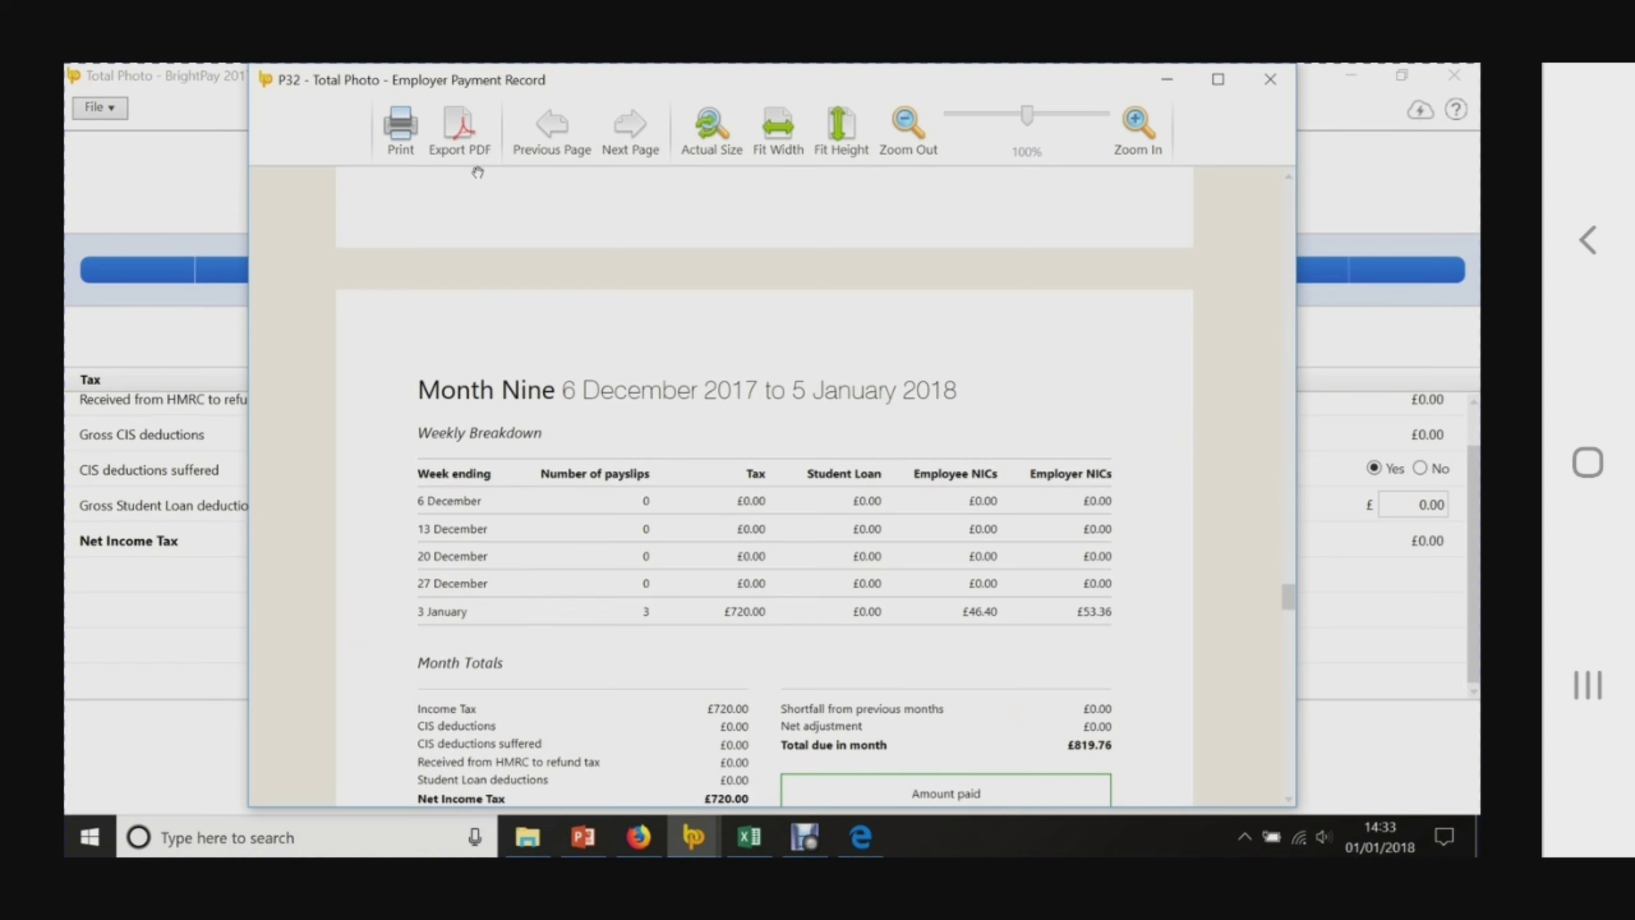
Export the P32 Employer Payment Record as a password-free PDF into the 2017-18 P32 folder.
left_click(460, 132)
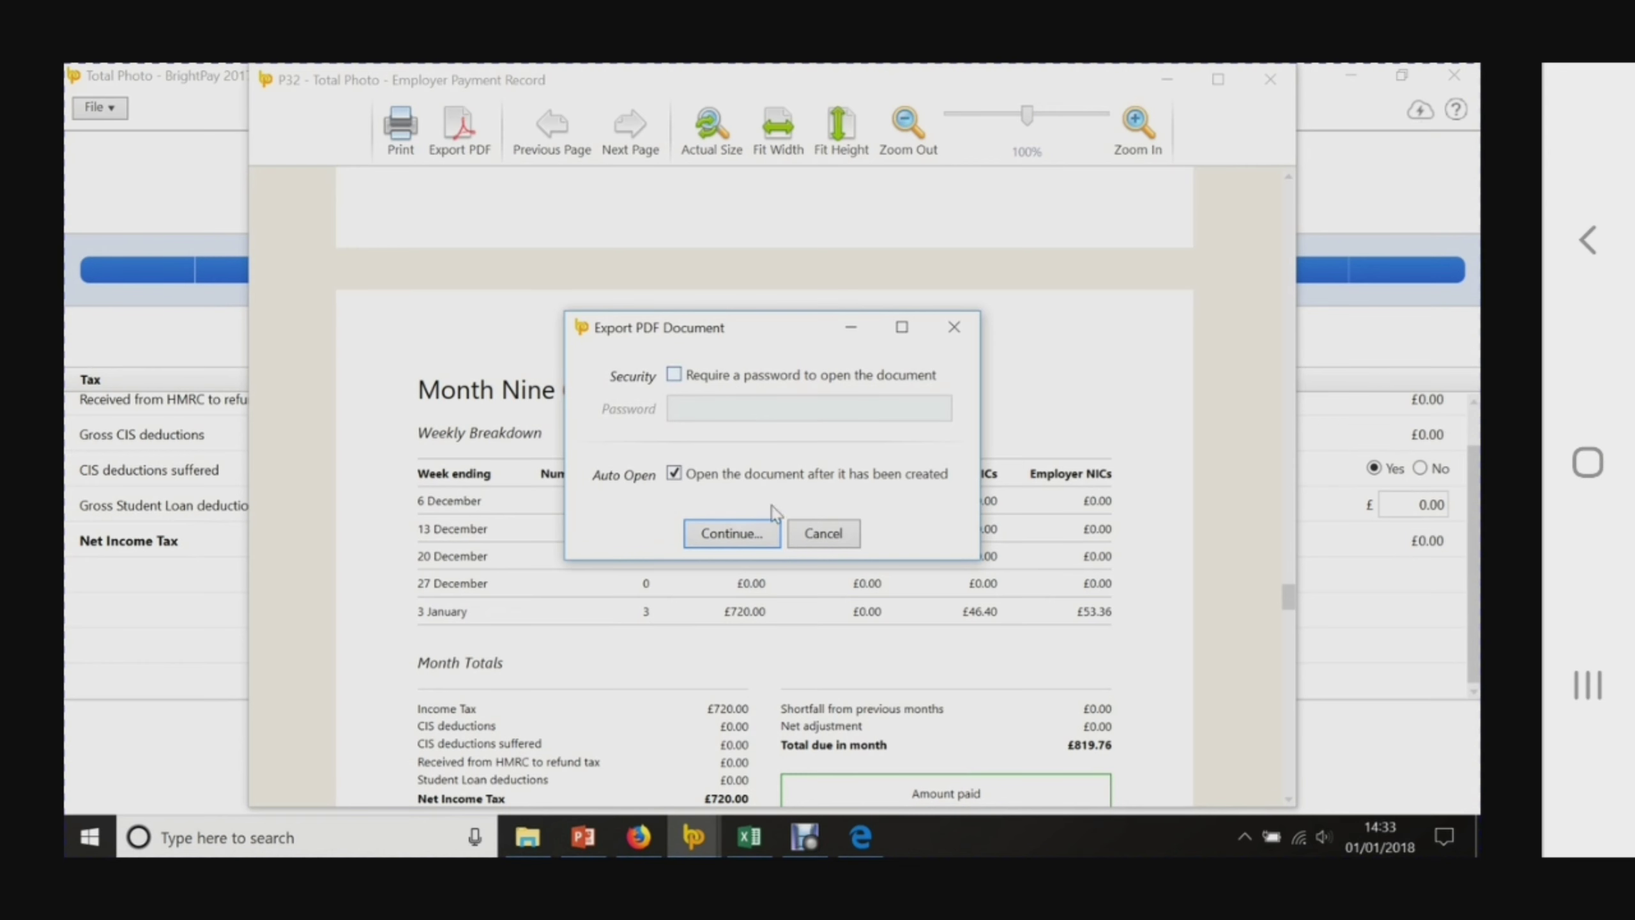
left_click(729, 536)
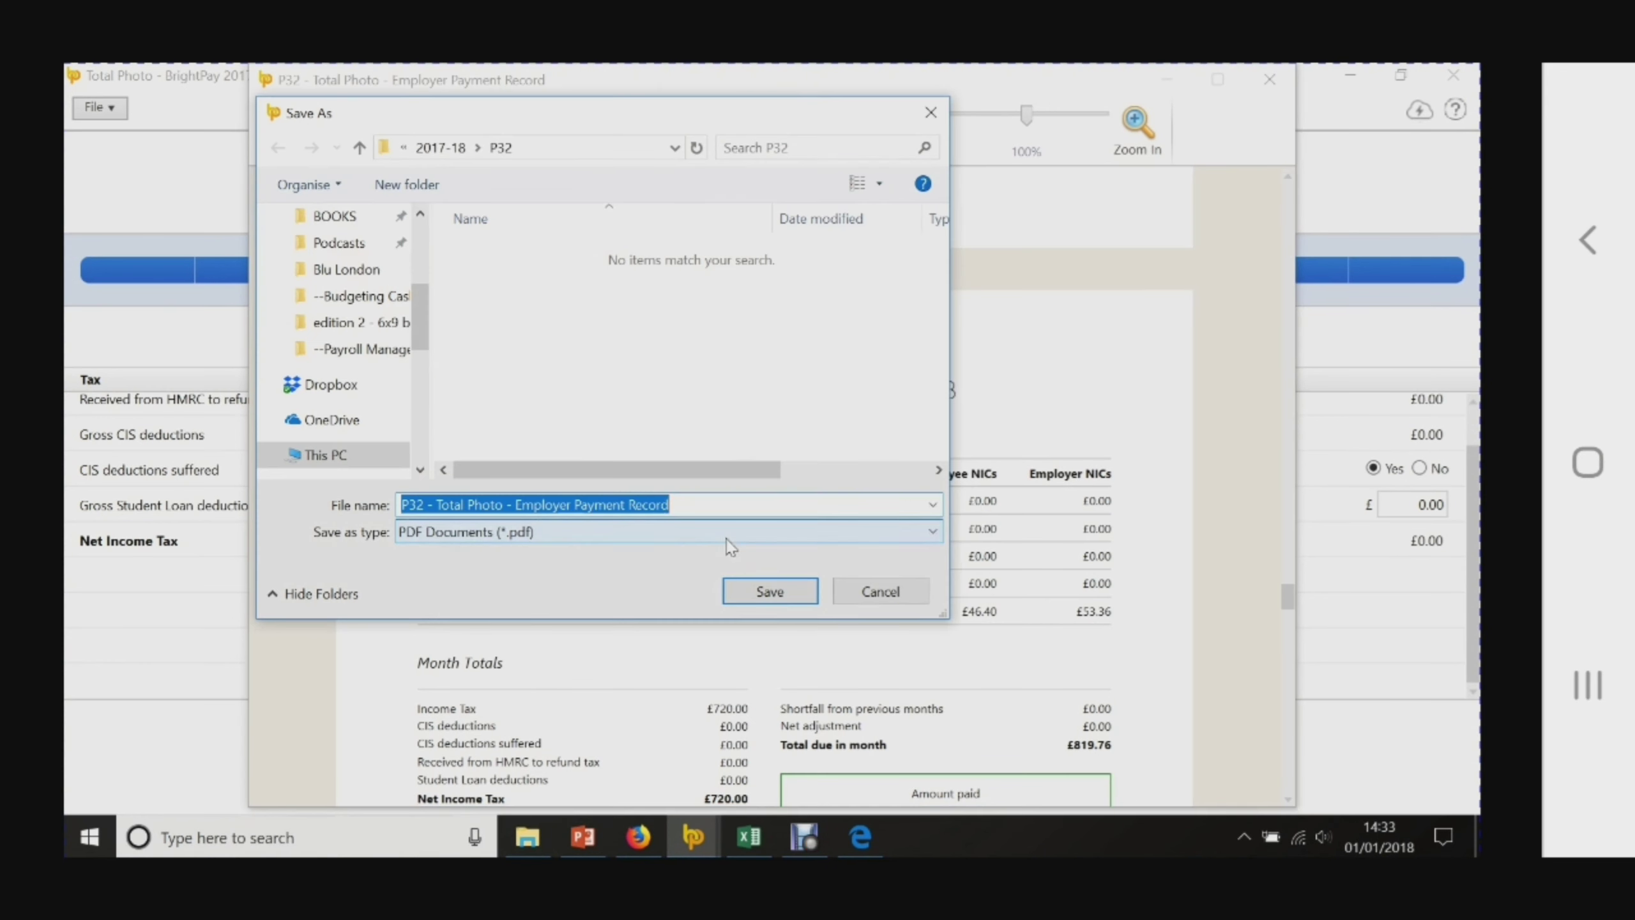
left_click(768, 593)
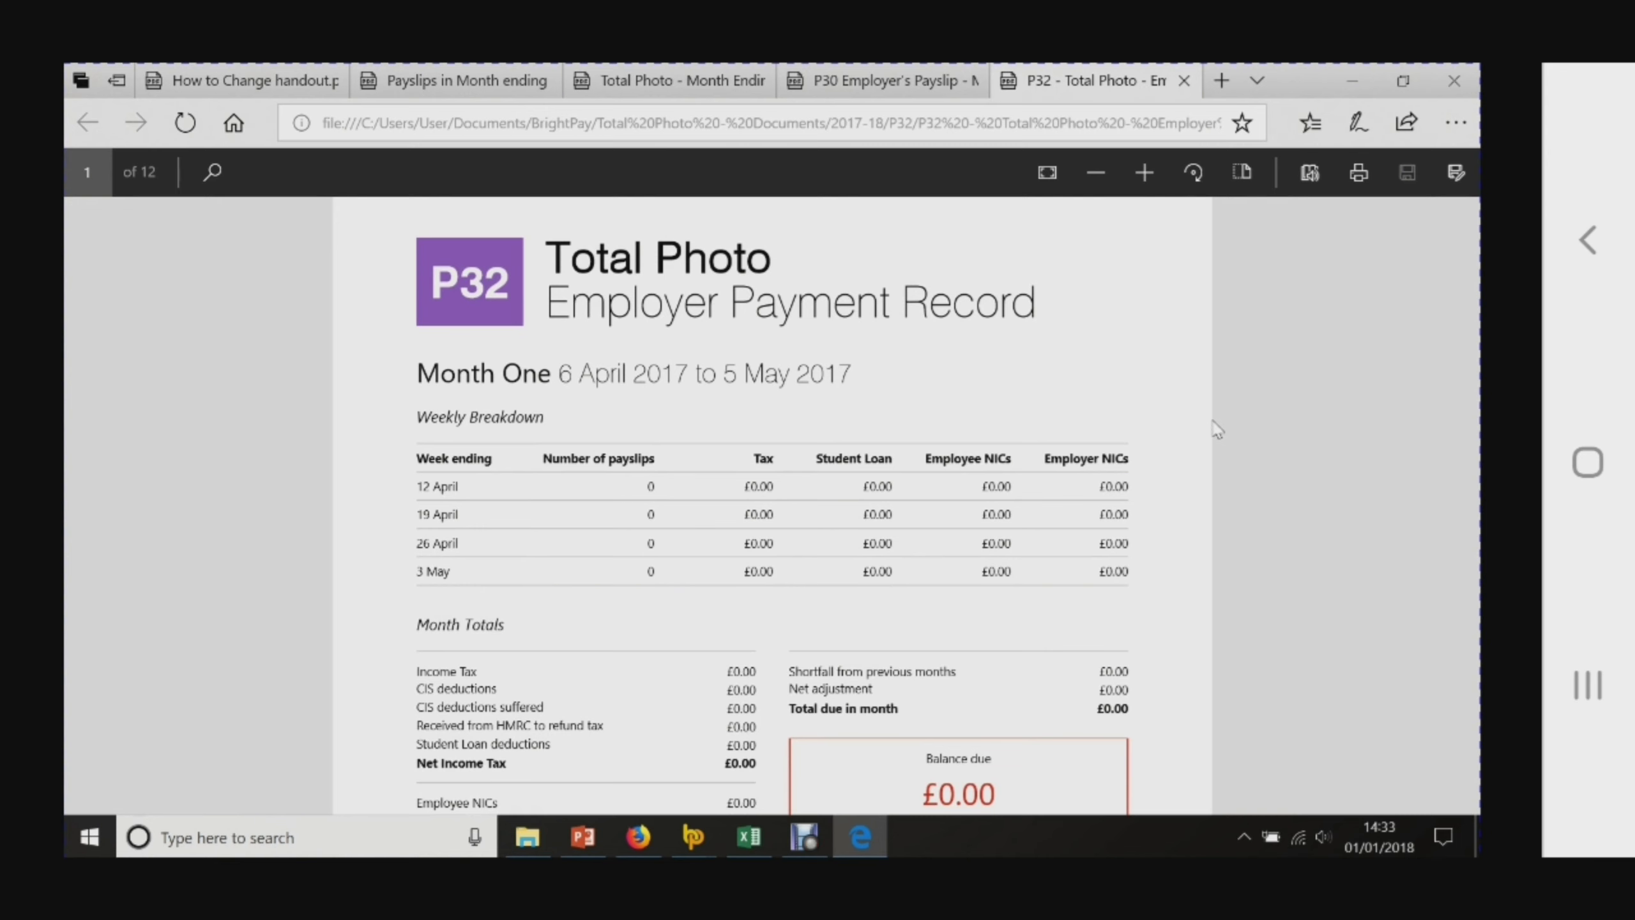
Scroll through the first page of the 12-page P32 PDF in Edge.
scroll(1216, 428, "down", 3)
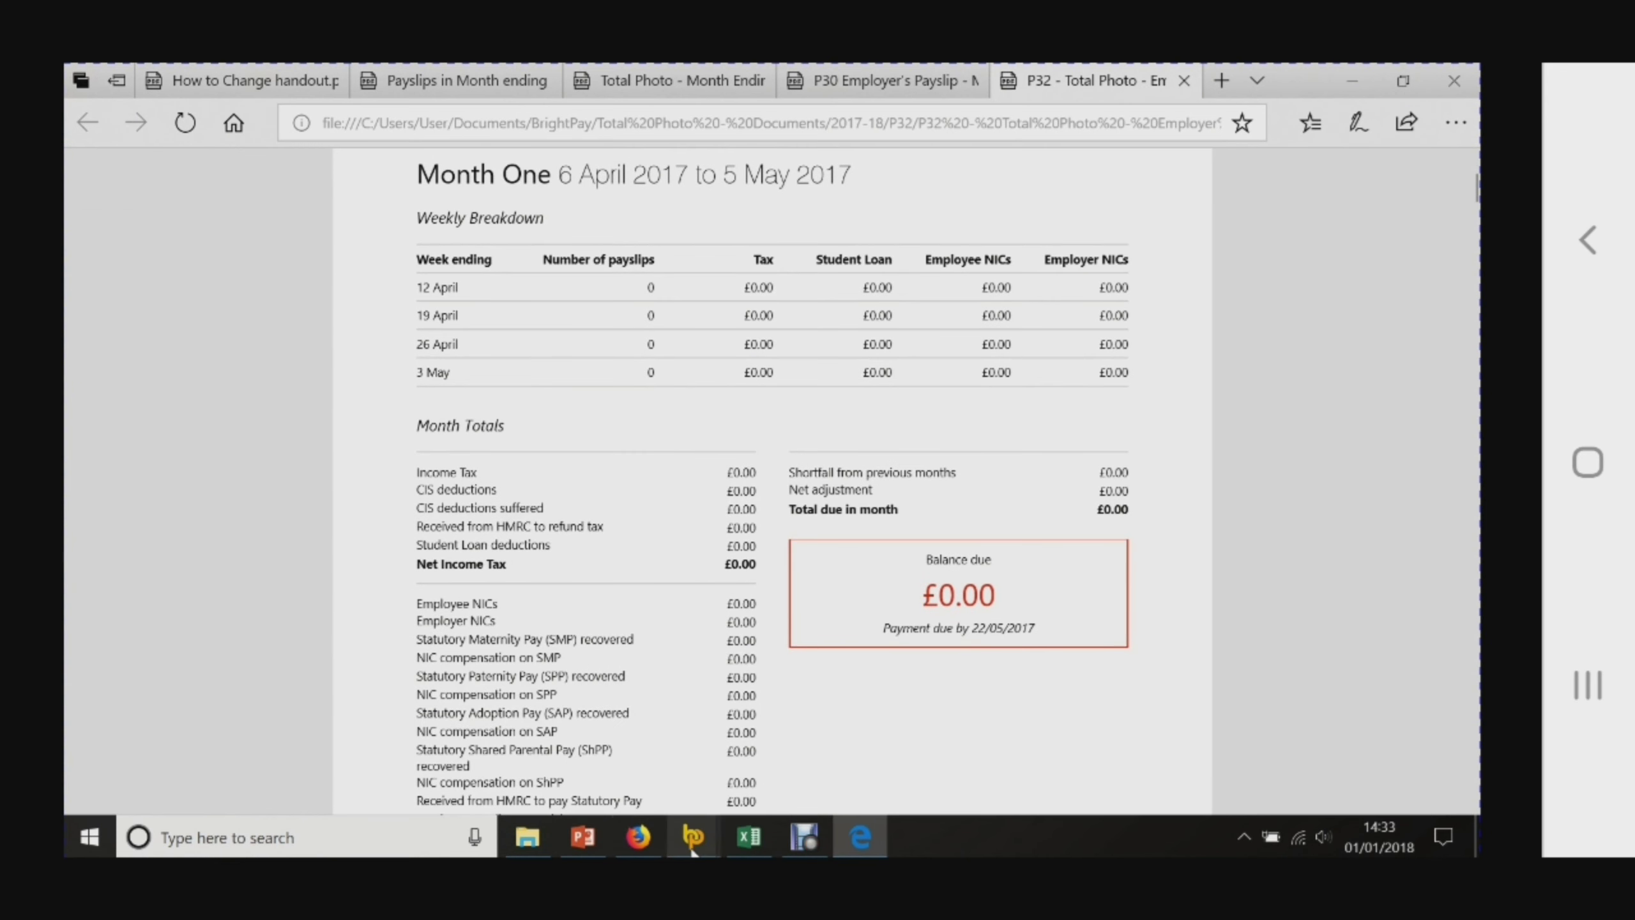
Return to BrightPay's main HMRC Payments window showing £819.76 paid on 19 January 2018.
mouse_move(692, 837)
left_click(657, 681)
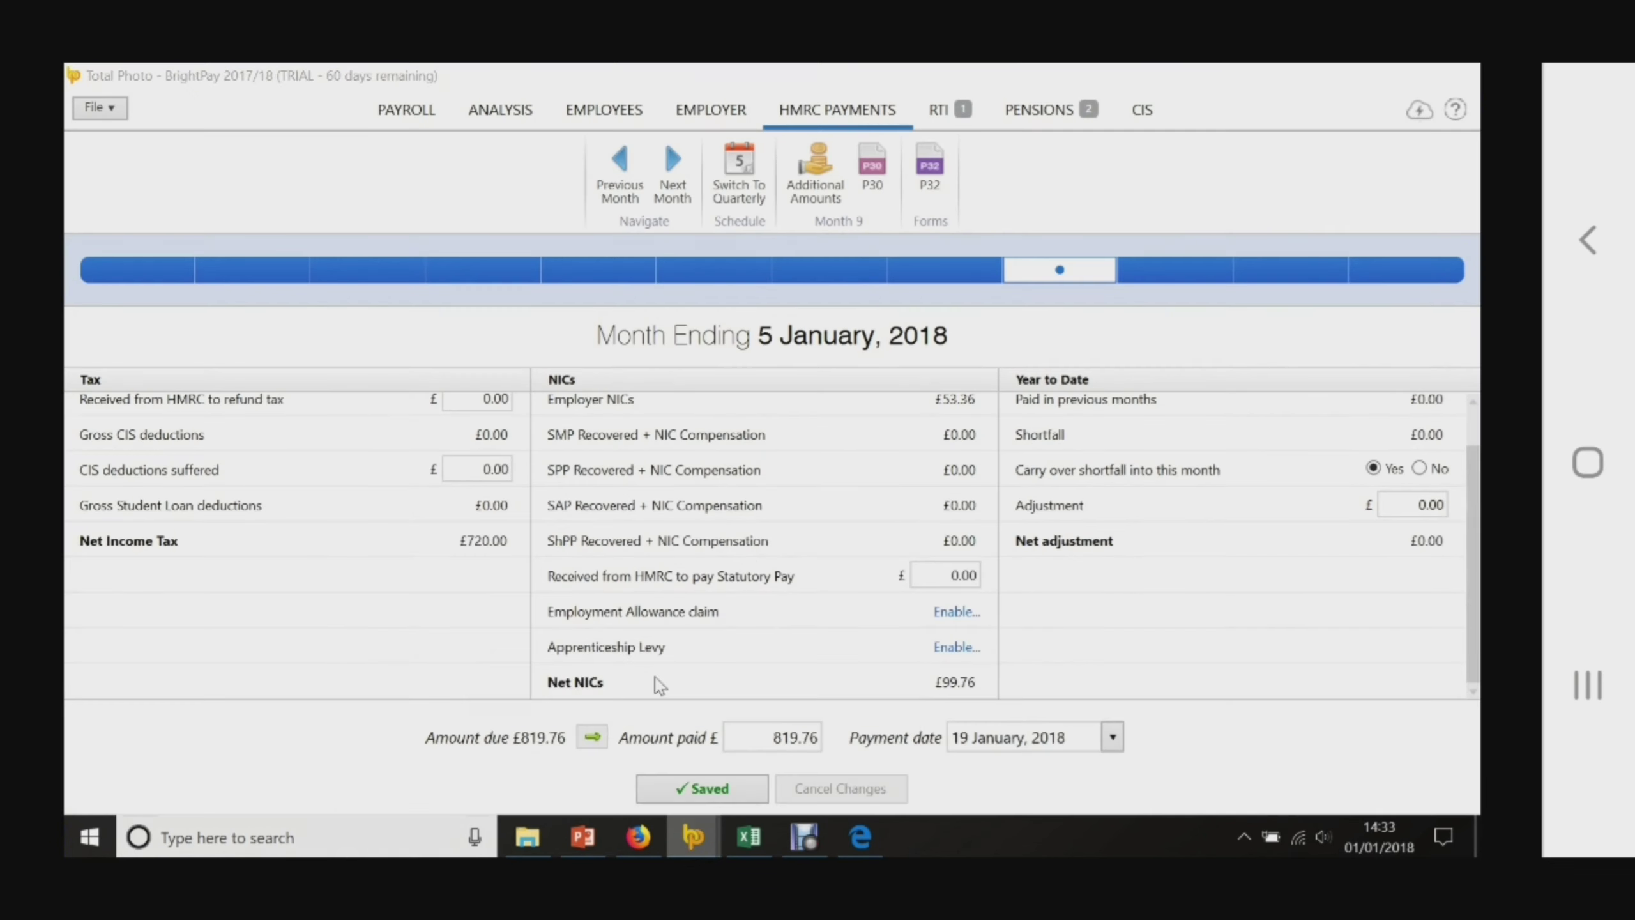
left_click(954, 612)
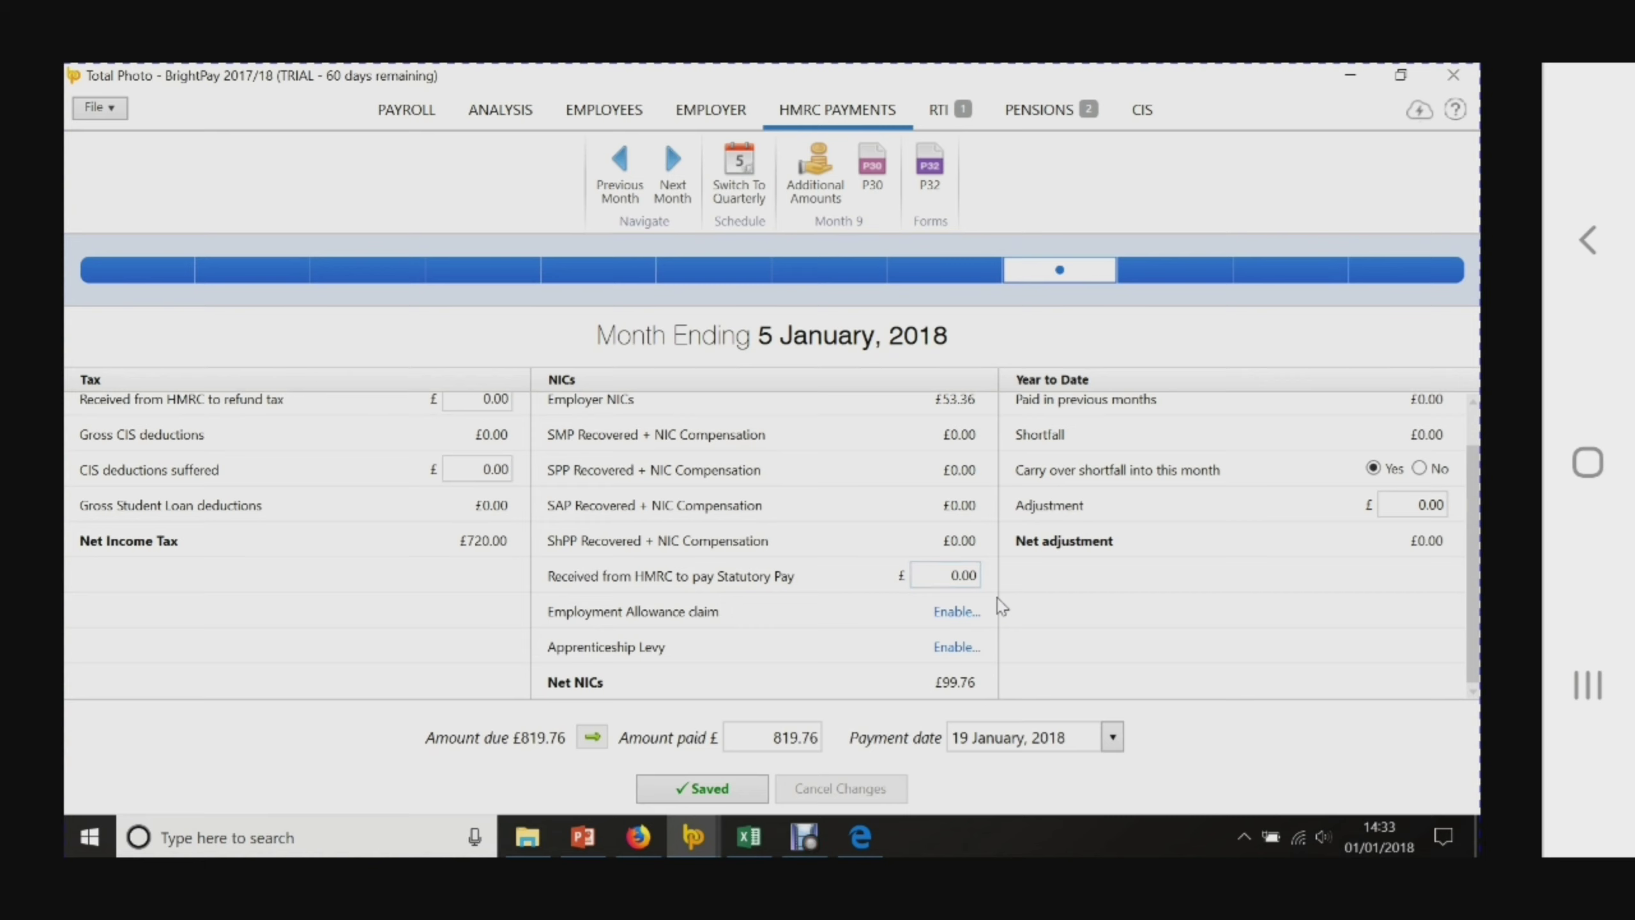